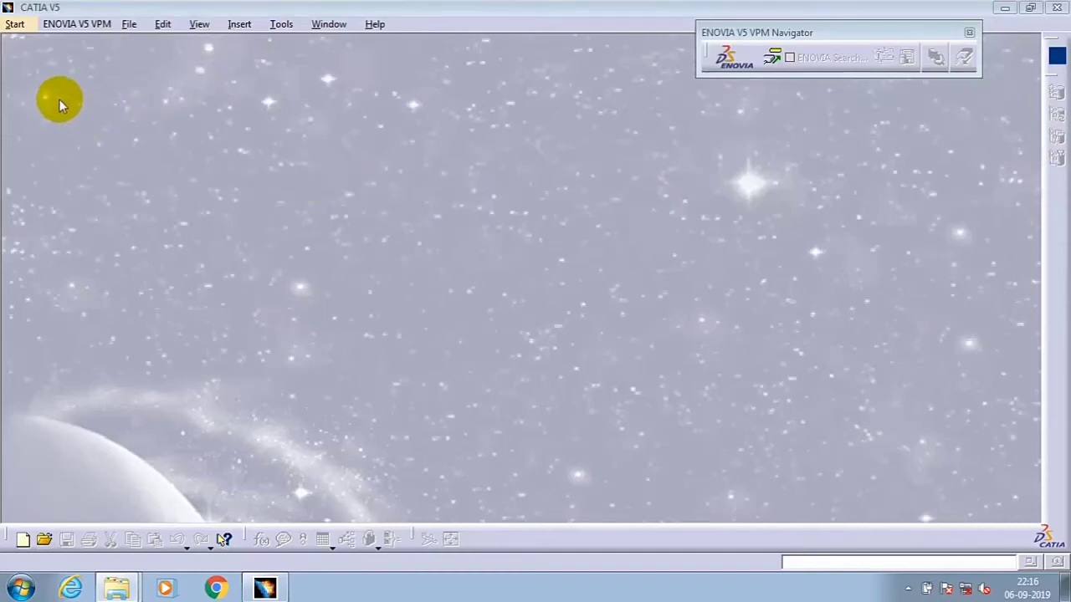
Start a new product in Human Builder from Start > Ergonomics Design & Analysis
click(17, 25)
mouse_move(60, 62)
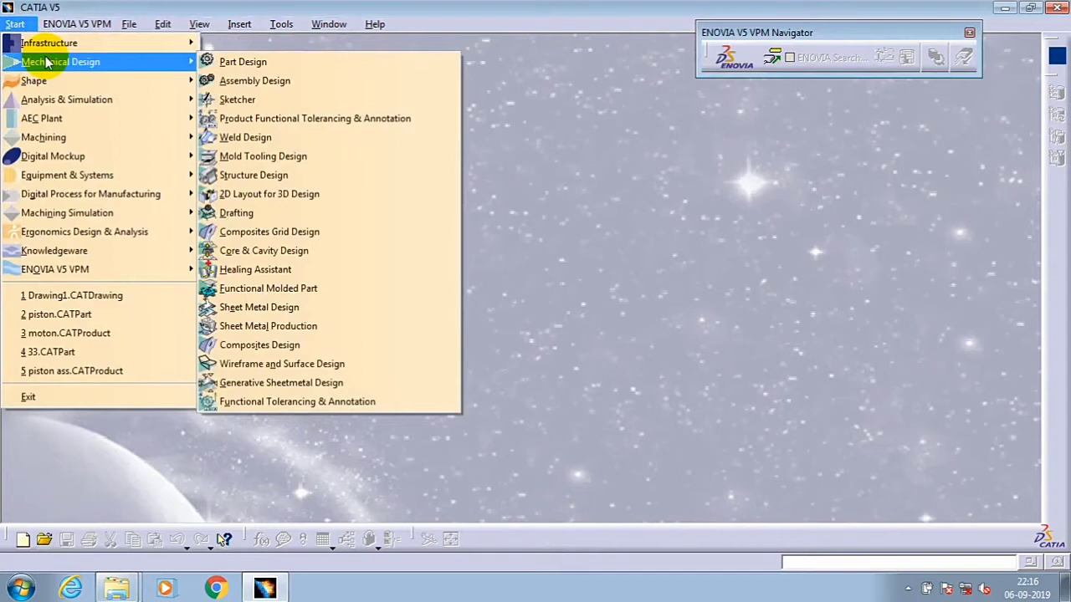
mouse_move(84, 232)
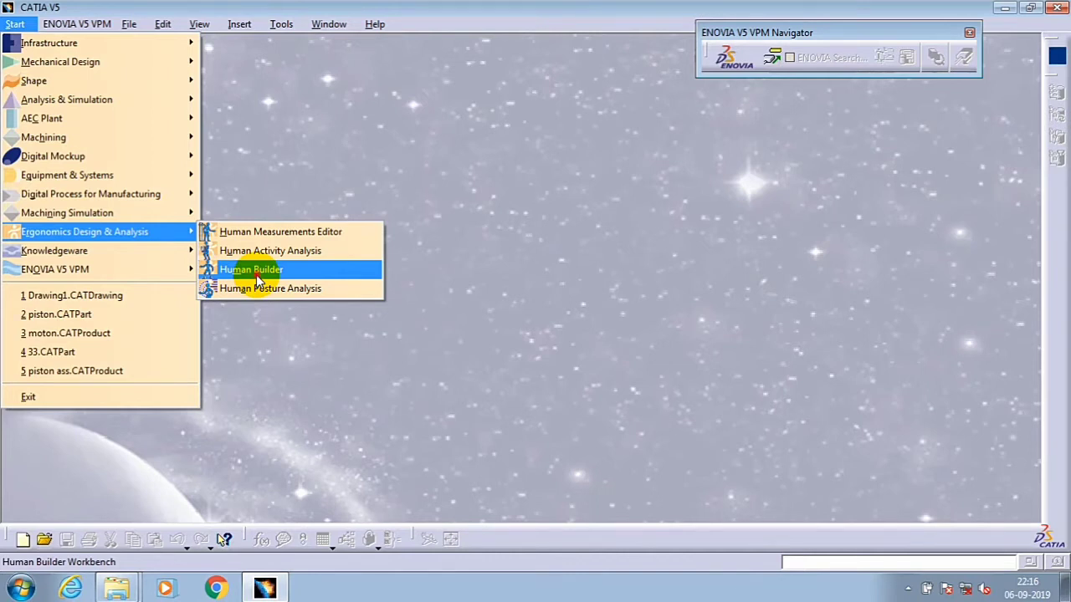
click(257, 272)
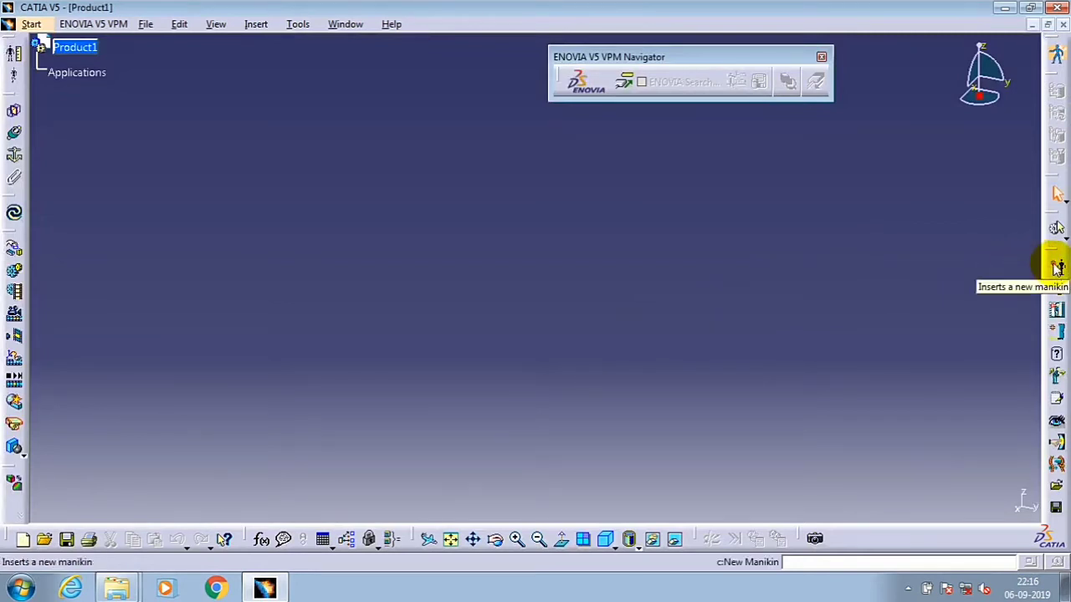
Insert a 50th-percentile male manikin, Manikin3, under Product1
click(1057, 266)
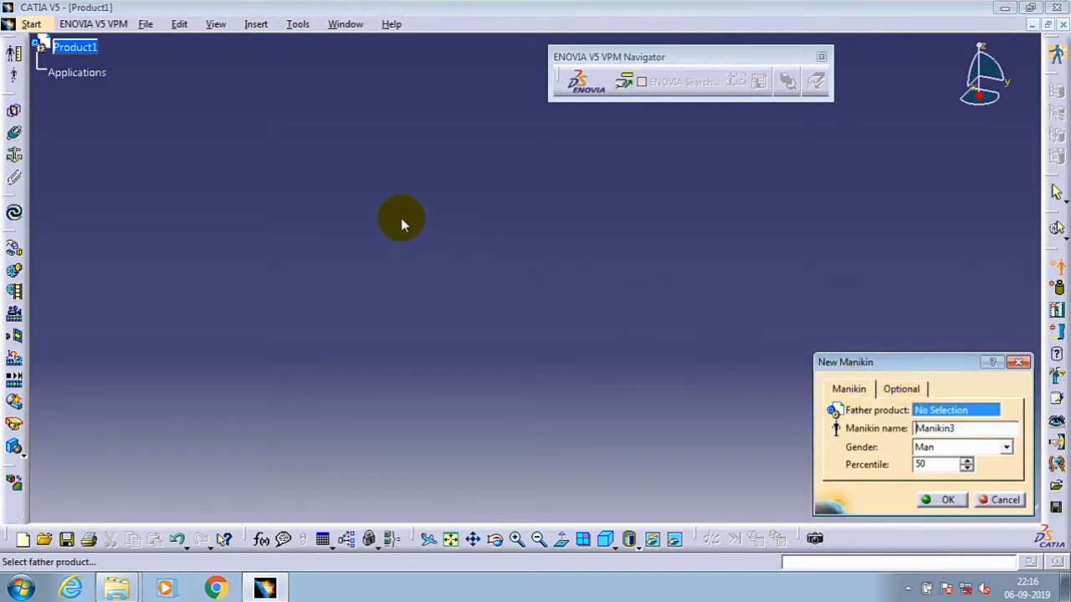
click(74, 48)
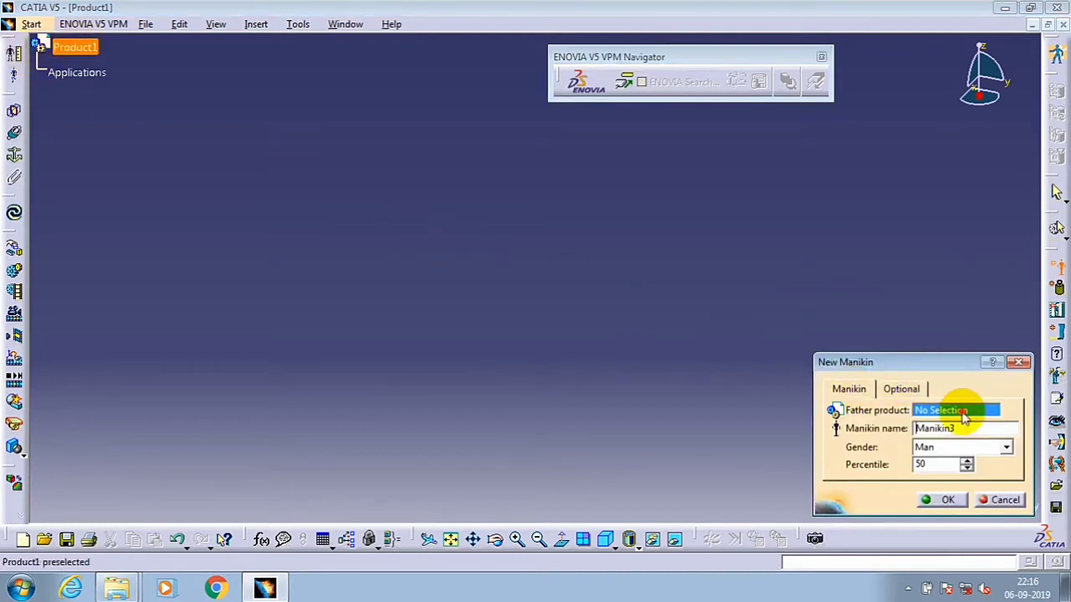
click(1006, 446)
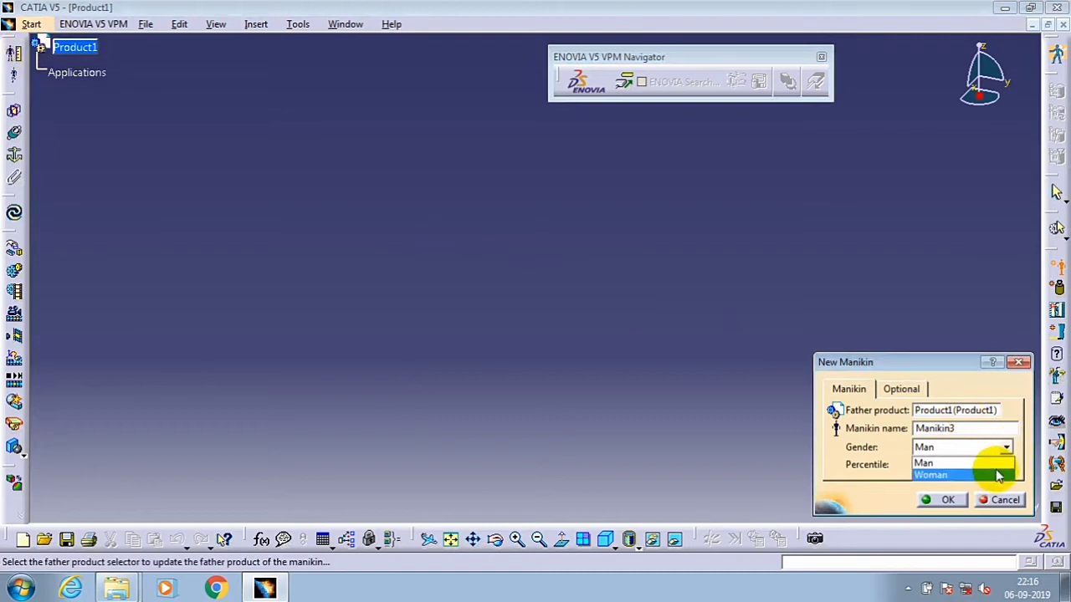
click(987, 463)
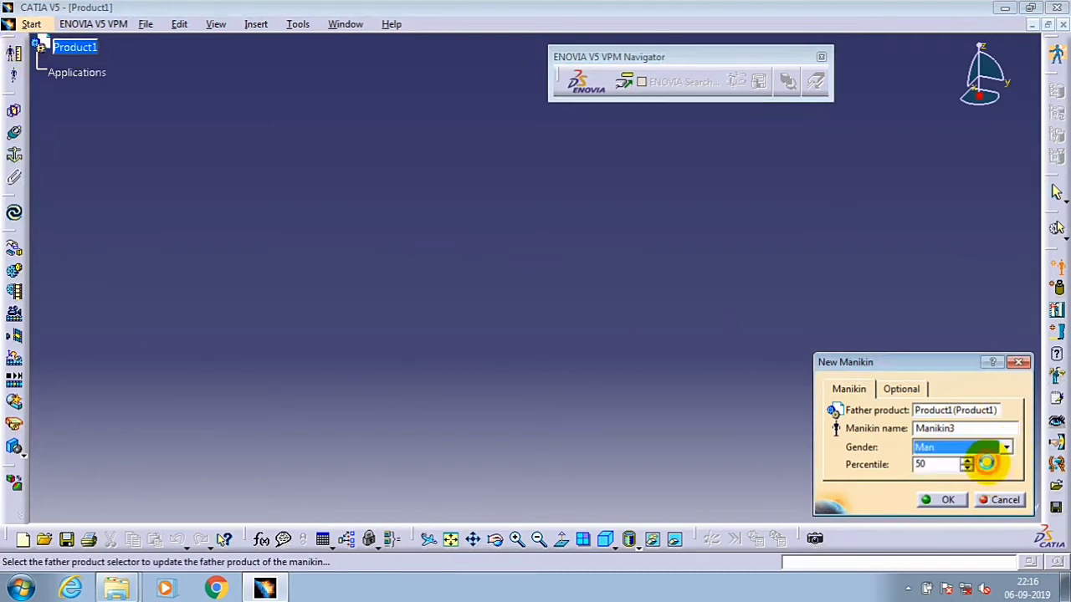
click(945, 499)
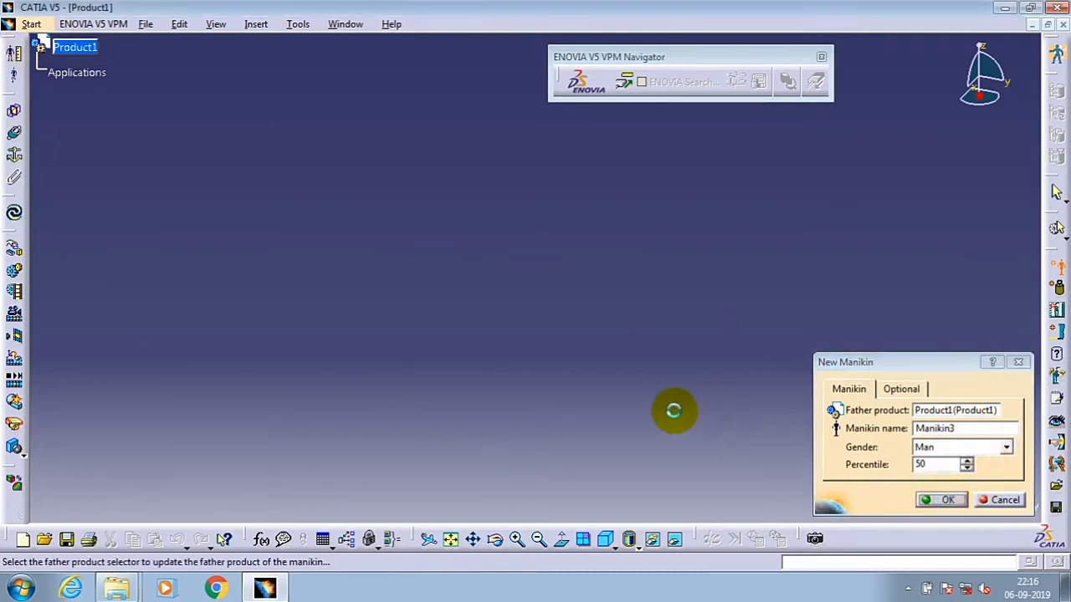
mouse_move(662, 351)
middle_down()
mouse_move(567, 387)
mouse_move(605, 366)
middle_up()
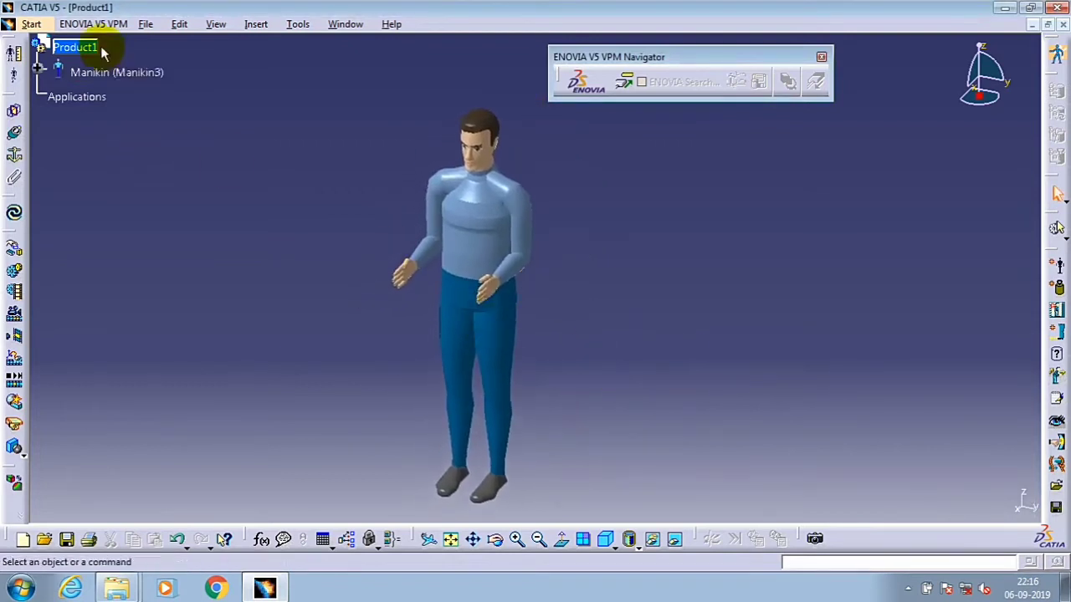
Switch to Human Activity Analysis and float the Ergonomics toolbar off the right dock
click(33, 25)
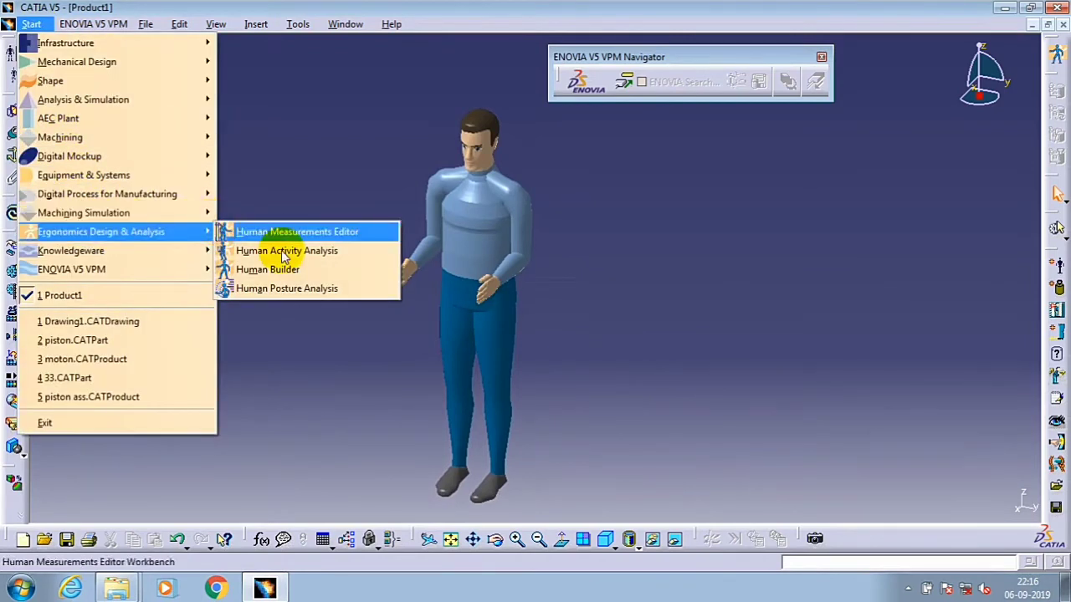
click(333, 245)
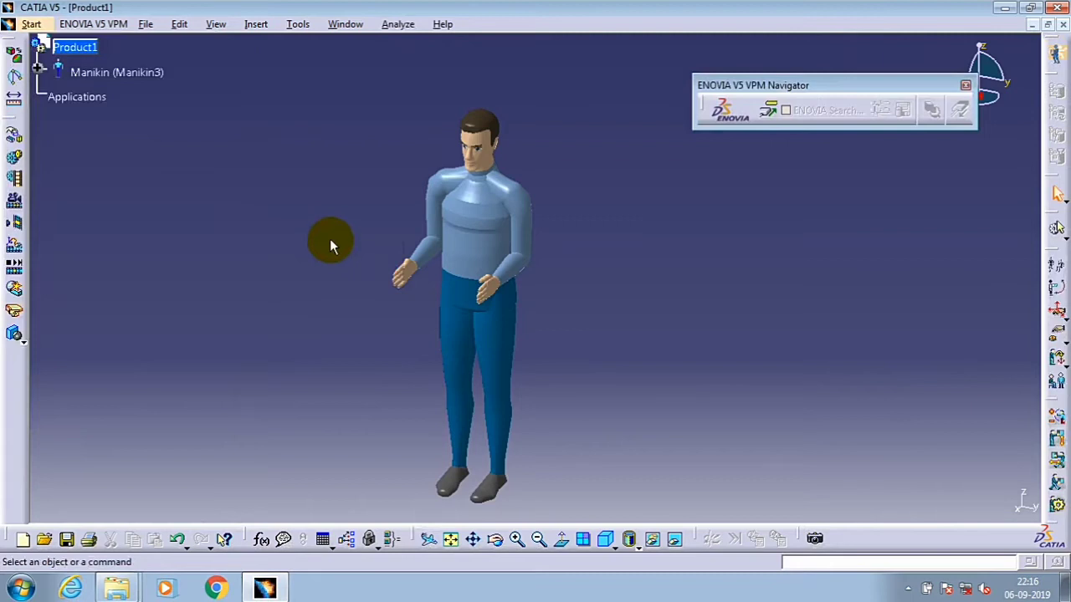
click(970, 275)
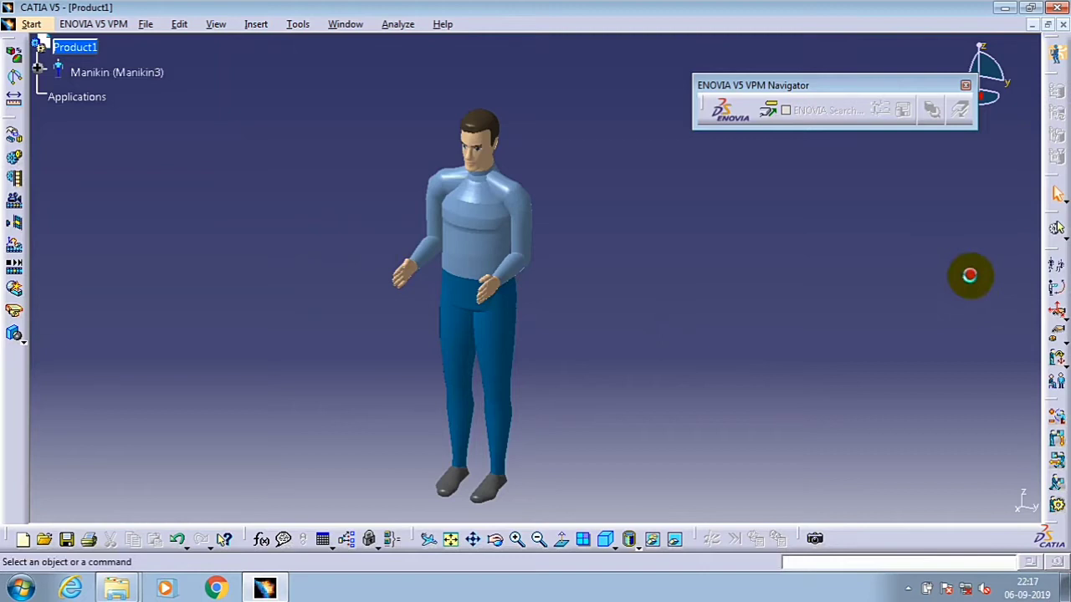
drag(969, 275, 972, 285)
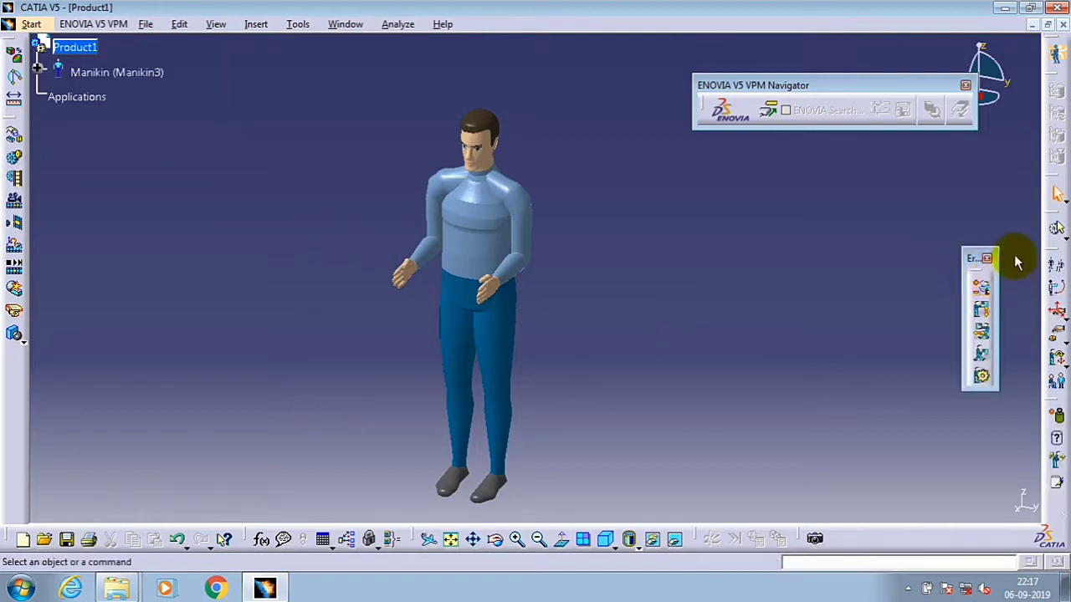
Open the Posture Editor on Manikin3 and flex the lumbar forward to 19deg
click(1056, 266)
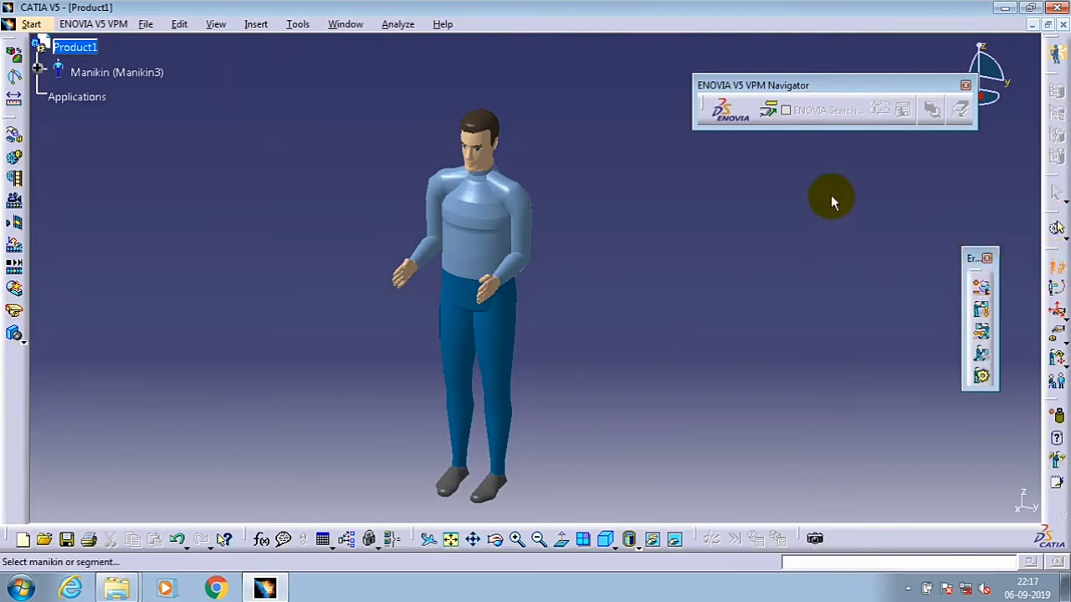
click(490, 255)
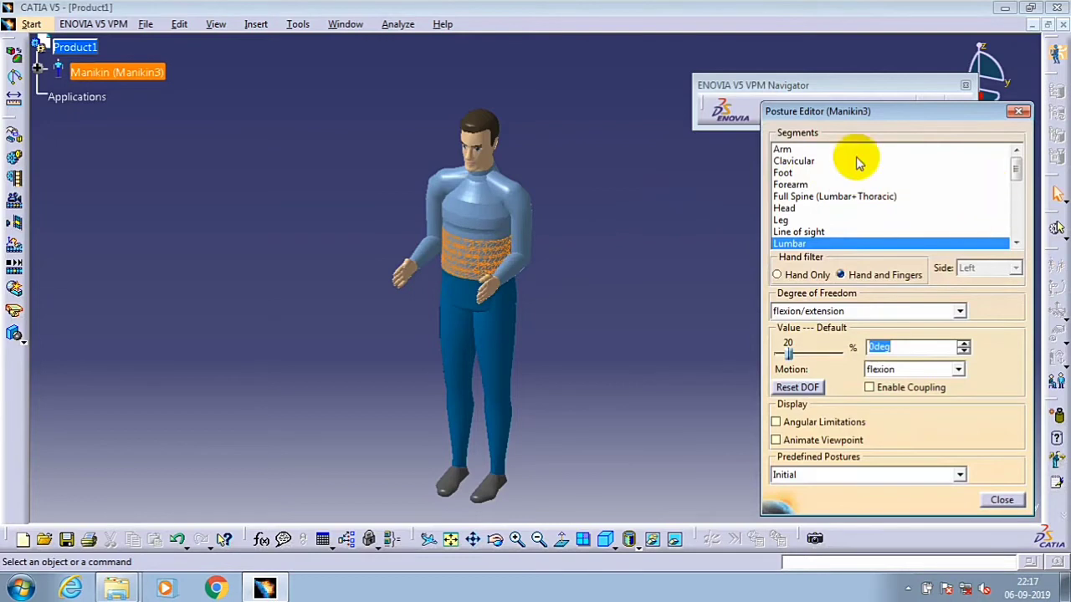
click(963, 342)
click(962, 343)
click(962, 343)
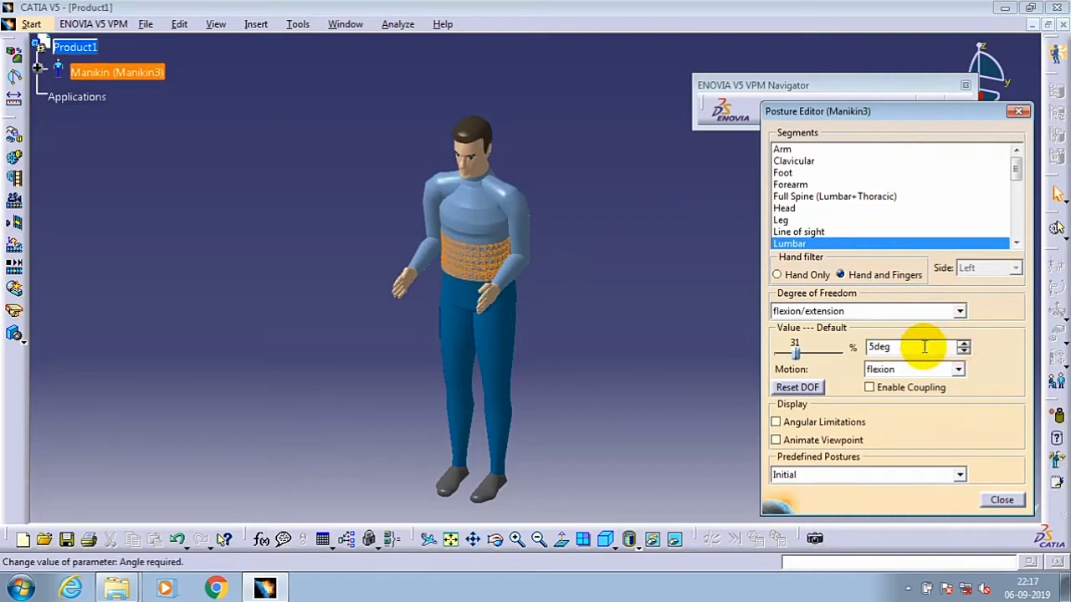
click(791, 354)
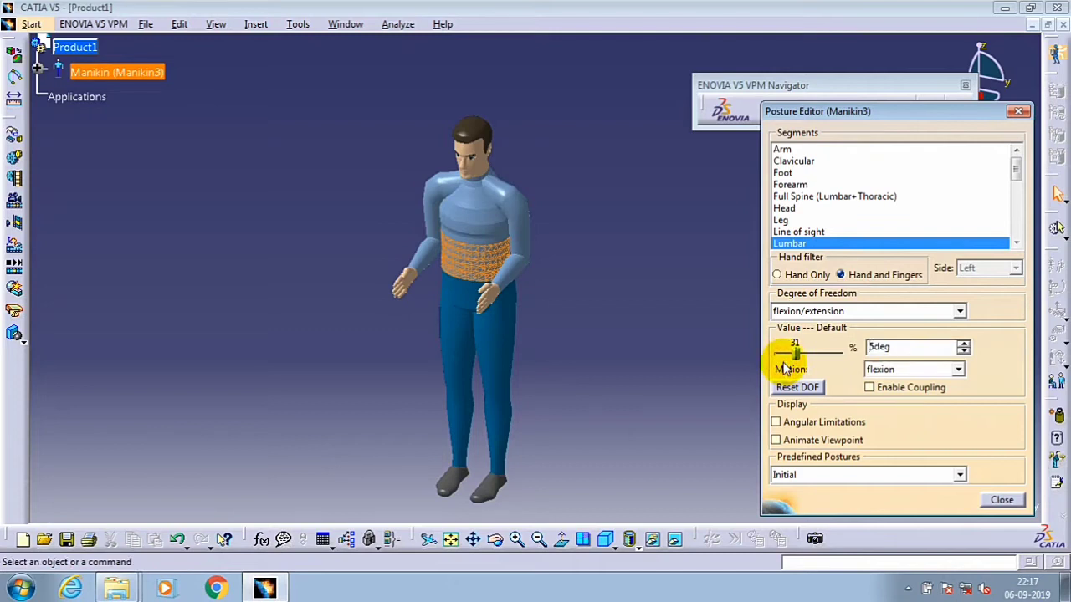
click(922, 351)
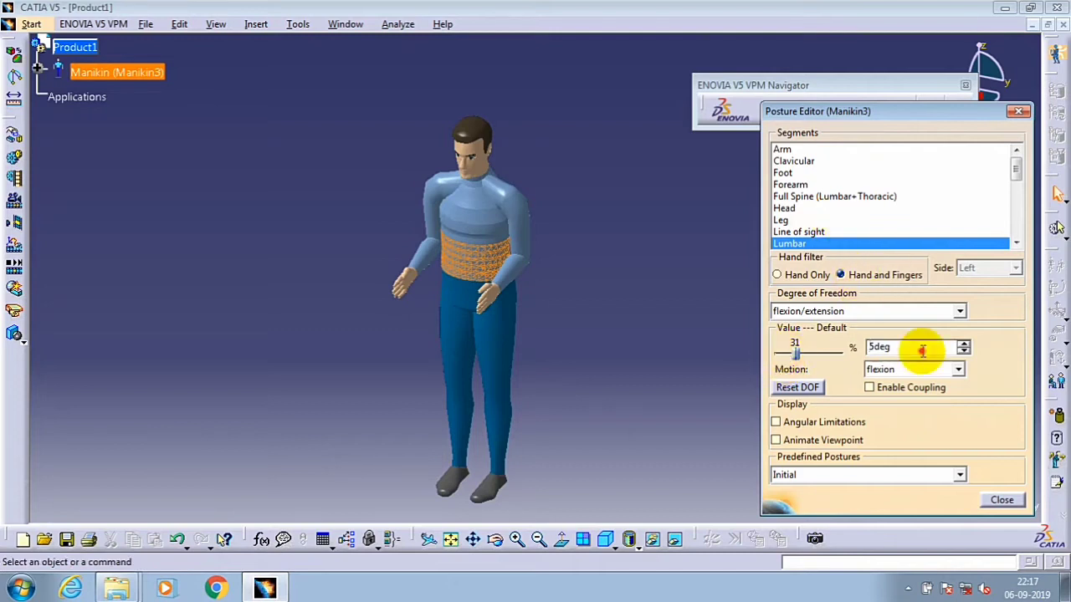
click(963, 344)
click(964, 345)
click(963, 345)
click(964, 345)
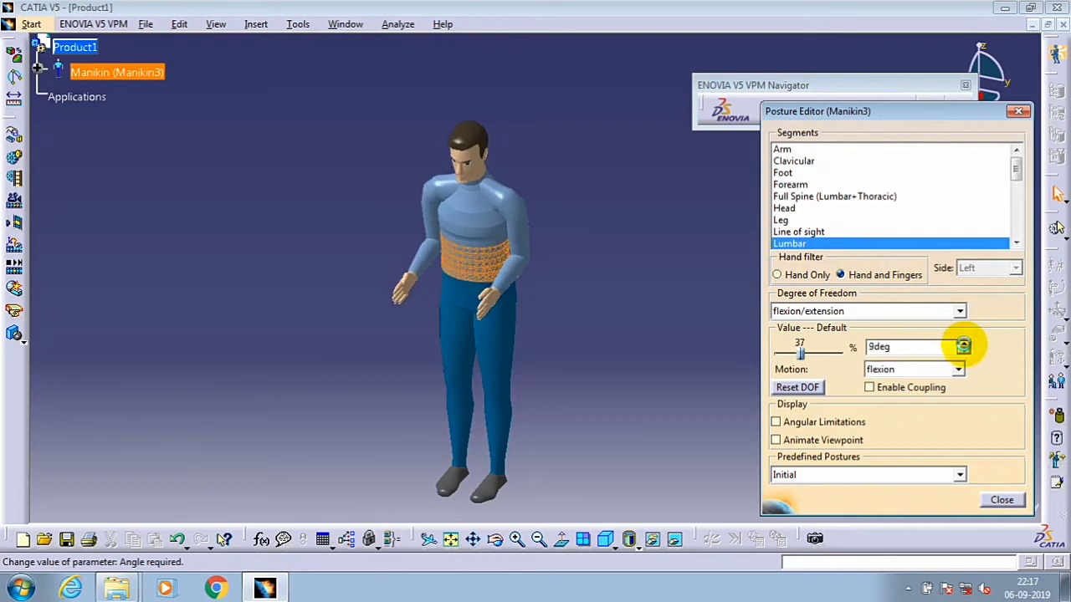
click(963, 344)
mouse_move(616, 313)
middle_down()
mouse_move(526, 318)
mouse_move(569, 318)
middle_up()
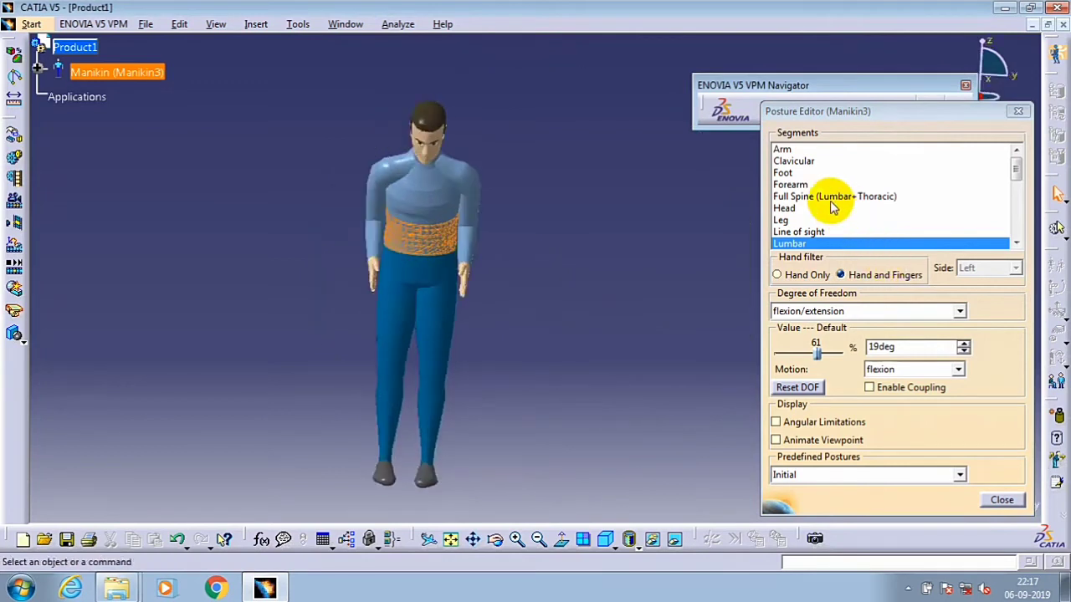
Select Full Spine, switch its motion to extension and settle on -19.928deg
click(879, 196)
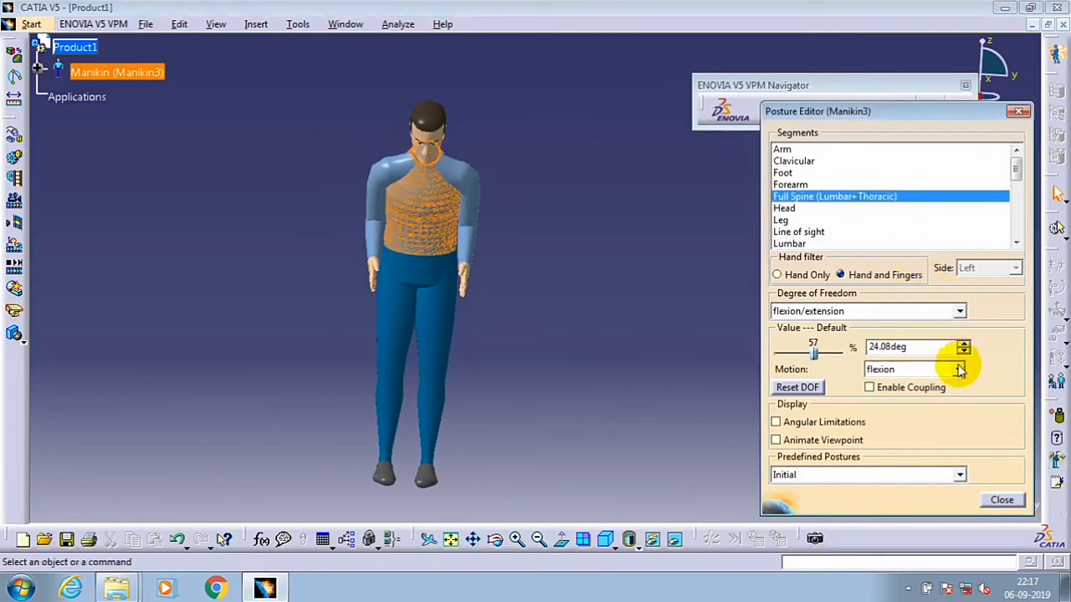
click(963, 344)
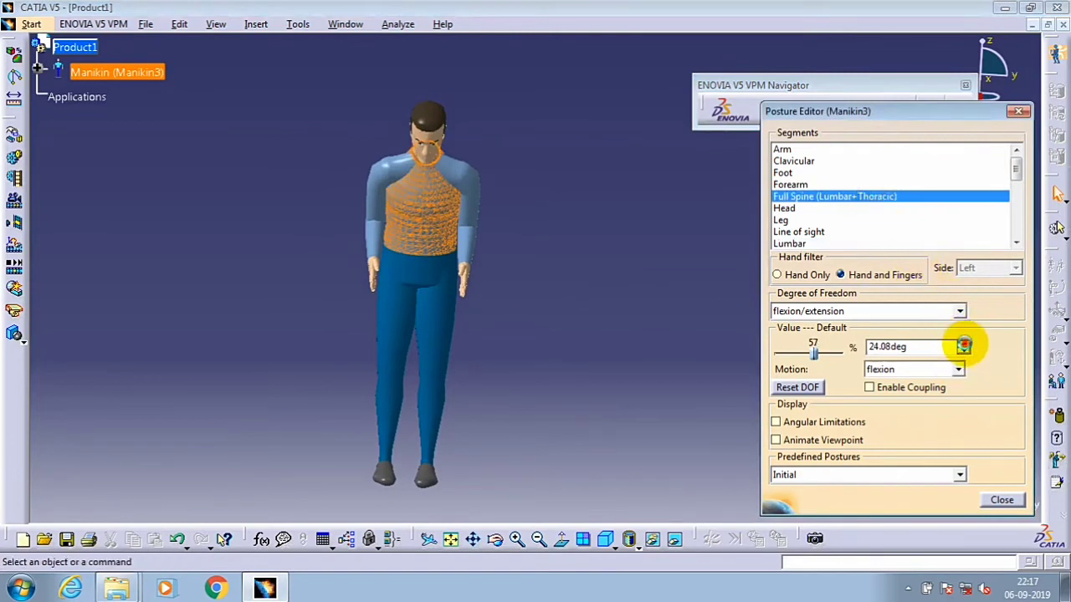
click(956, 368)
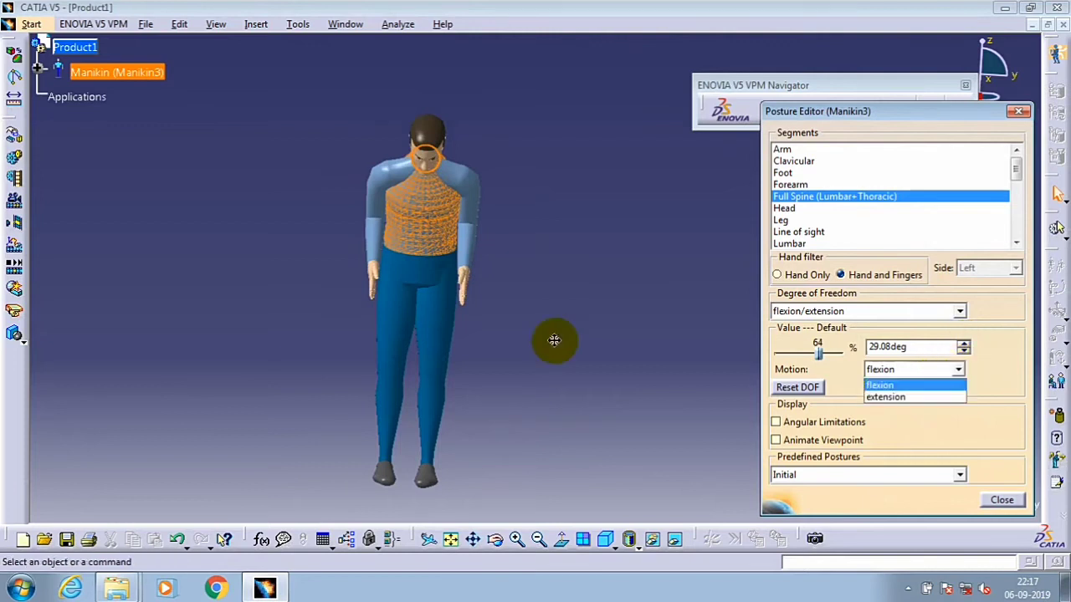
key(Down)
key(Return)
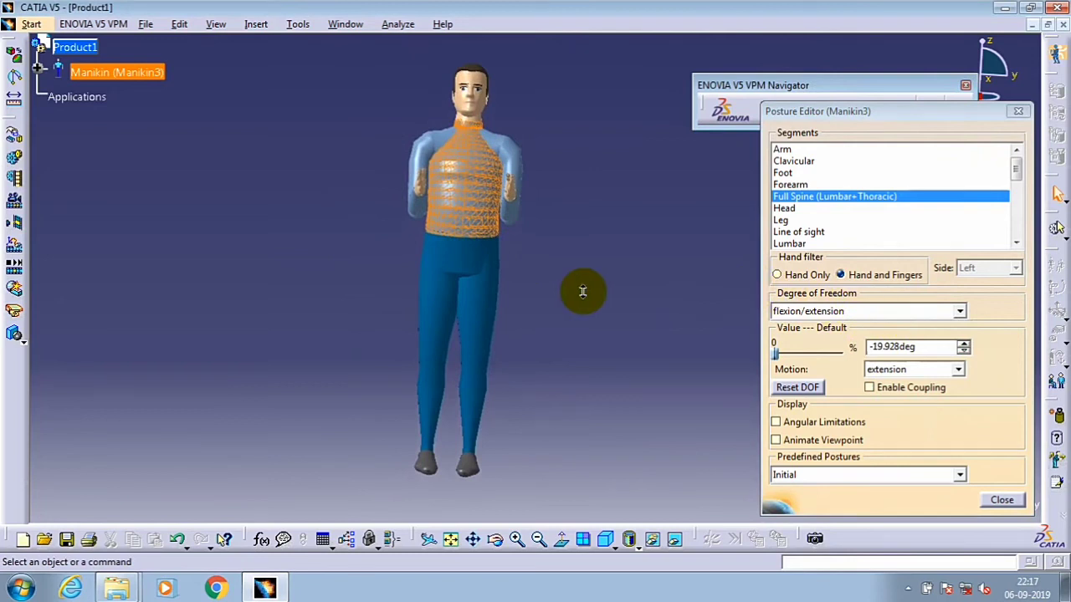
middle_drag(583, 291, 558, 342)
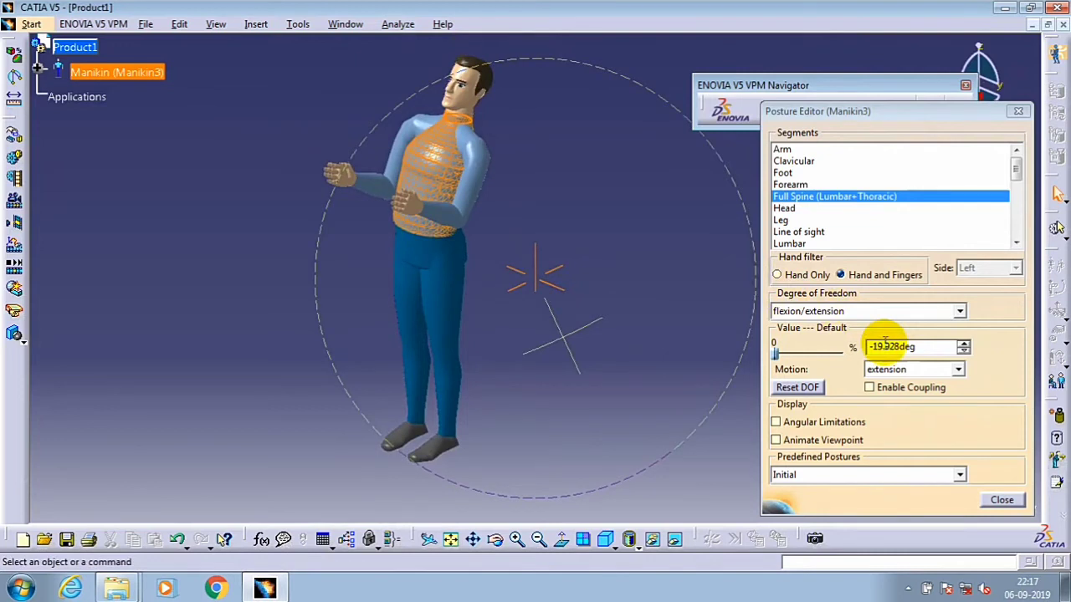
click(963, 342)
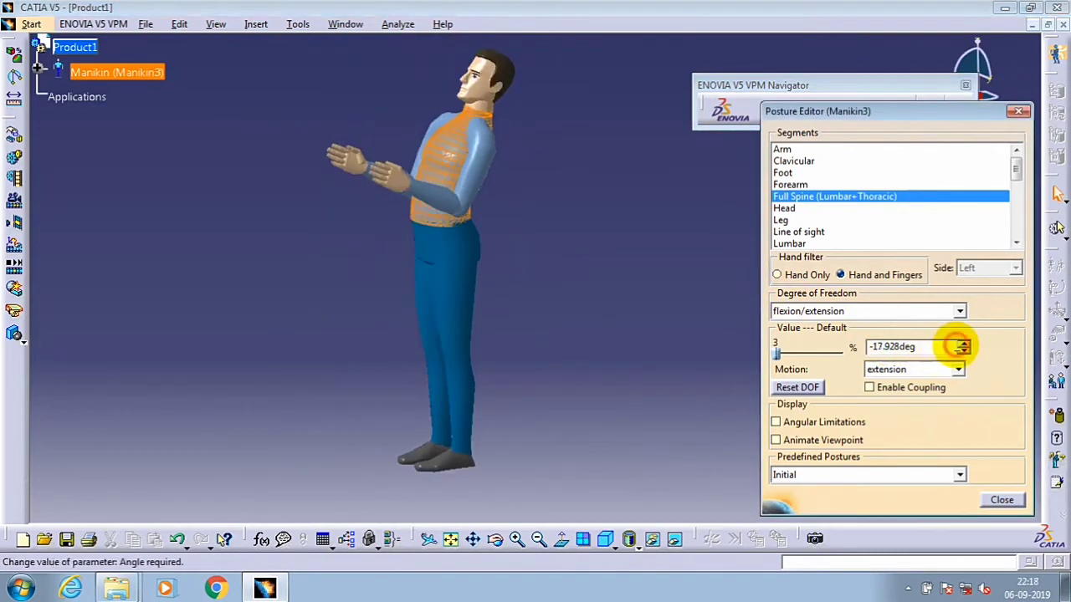
click(964, 350)
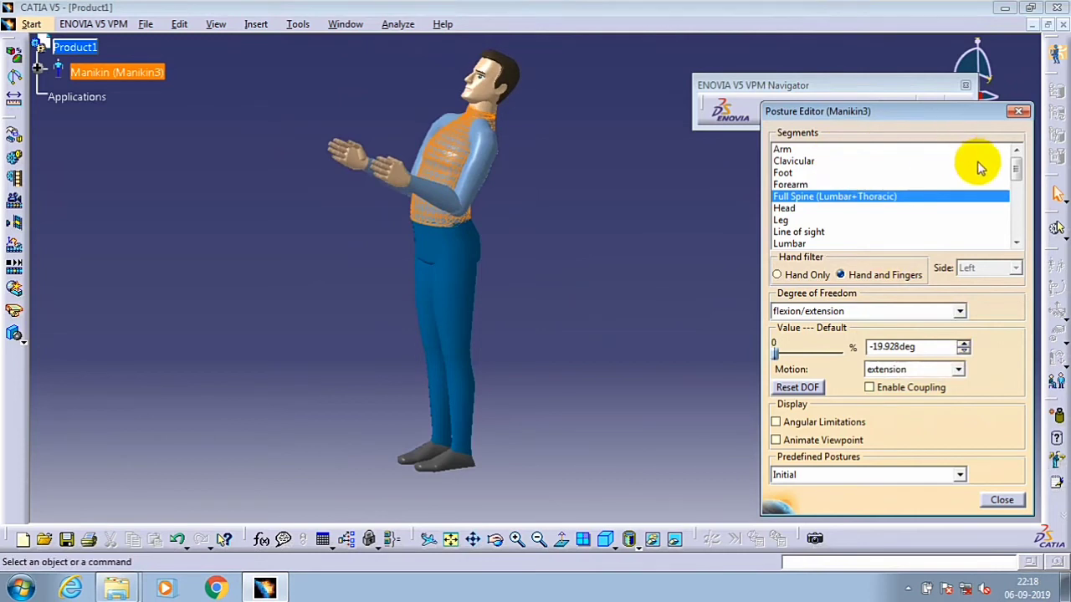
Select the right forearm and lower its flexion to 59.78deg
click(824, 184)
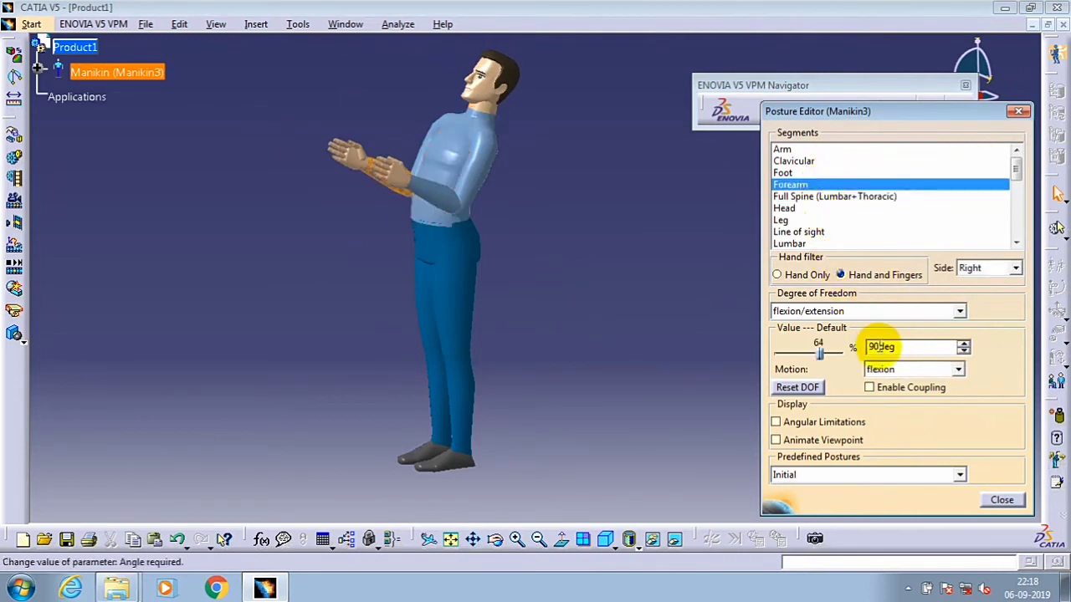
ctrl+middle_drag(491, 227, 608, 270)
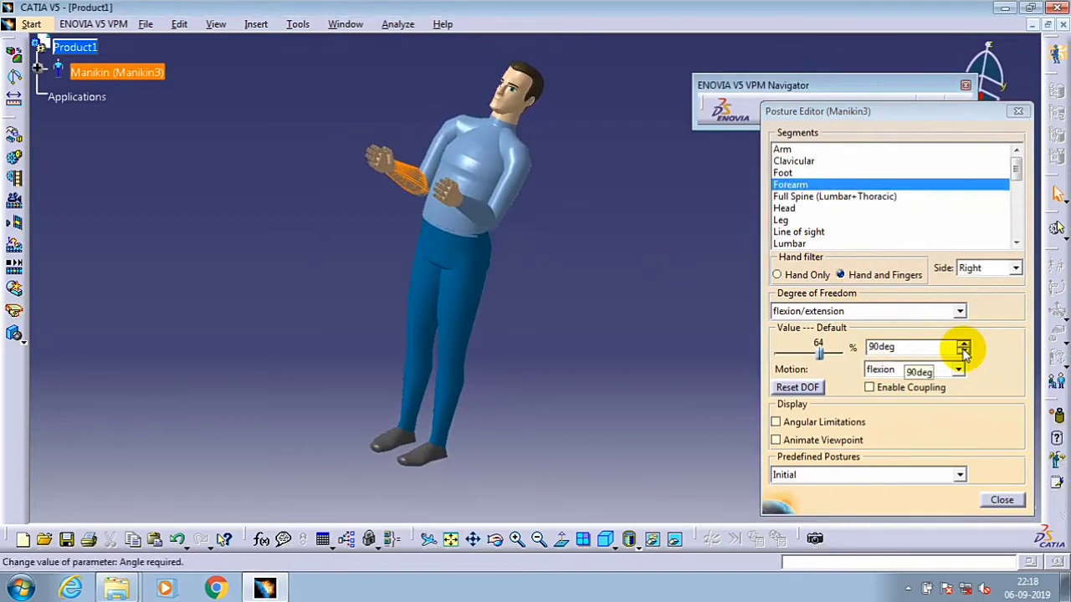
click(964, 345)
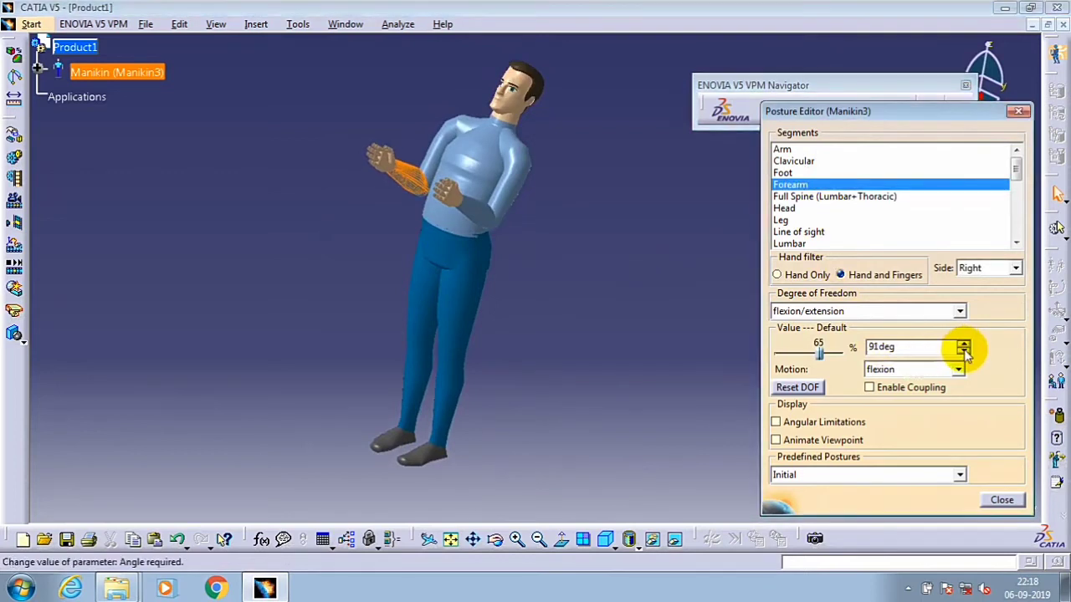
click(963, 353)
click(964, 353)
click(964, 353)
click(963, 353)
click(963, 353)
click(964, 353)
click(963, 353)
click(964, 353)
click(964, 353)
click(964, 353)
click(963, 353)
click(964, 353)
click(964, 353)
click(964, 353)
click(964, 353)
click(964, 353)
click(963, 353)
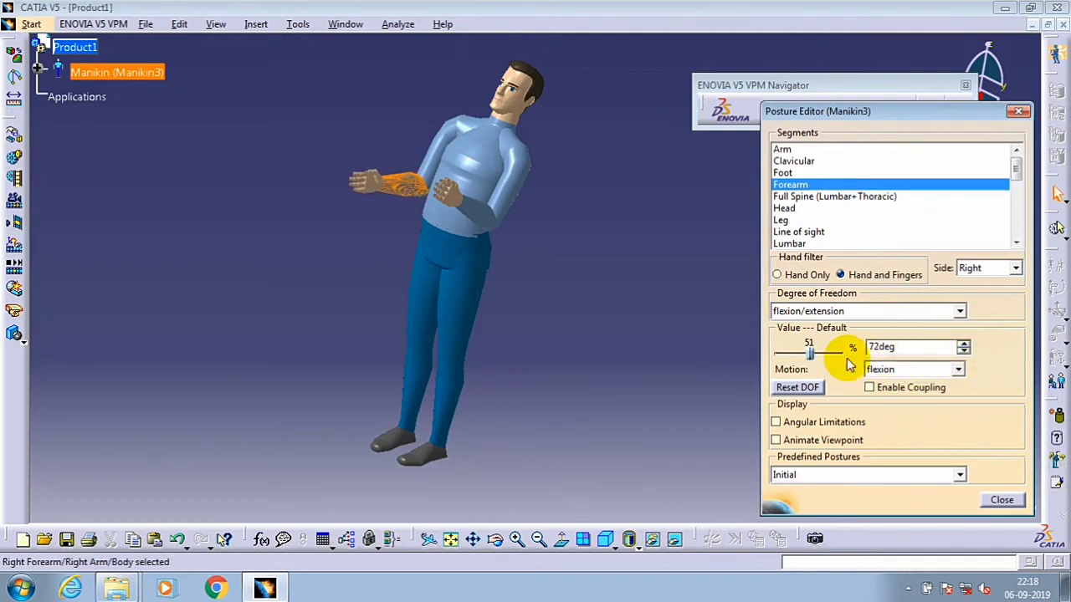
mouse_move(807, 353)
mouse_down()
mouse_move(790, 358)
mouse_move(800, 347)
mouse_move(778, 381)
mouse_move(799, 366)
mouse_up()
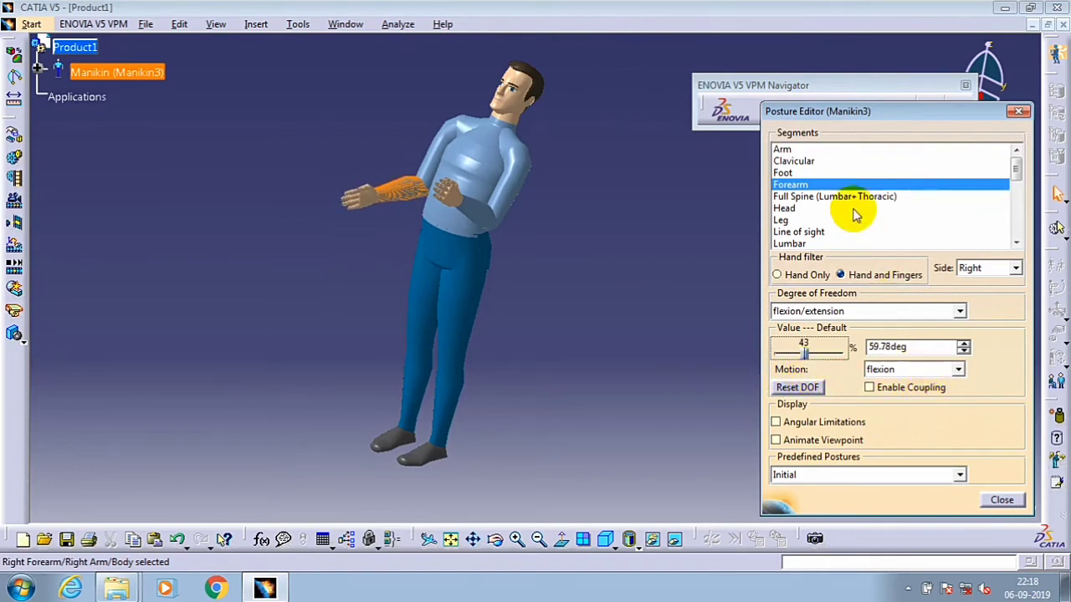
Try bending the right leg, then tilt the line of sight up to 8.146deg
click(793, 221)
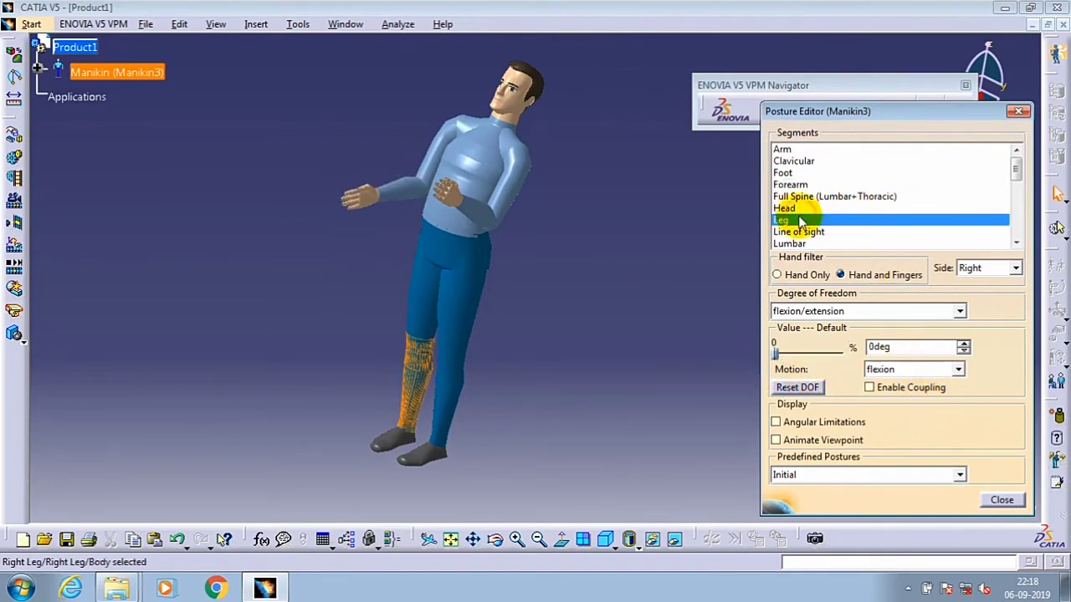
mouse_move(774, 356)
mouse_down()
mouse_move(832, 347)
mouse_move(741, 359)
mouse_move(818, 358)
mouse_move(789, 367)
mouse_move(764, 354)
mouse_up()
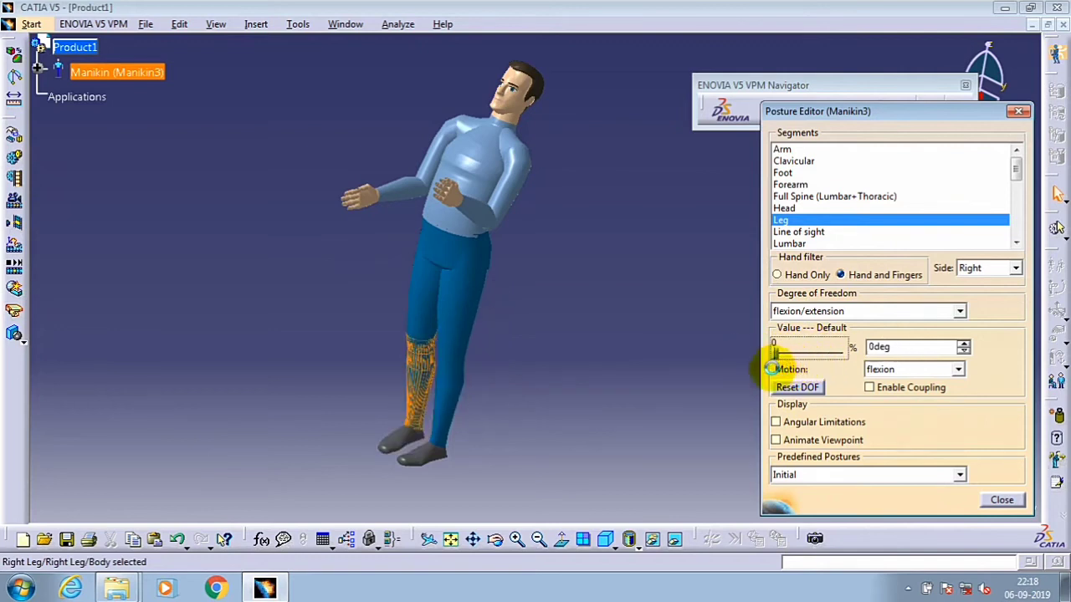
click(822, 233)
drag(775, 352, 823, 355)
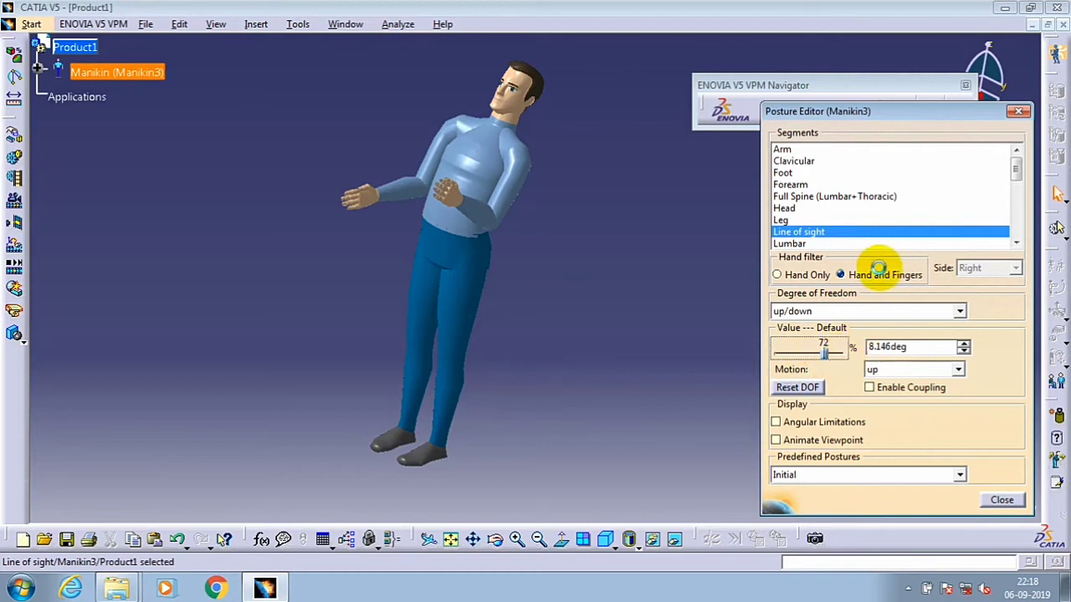
Straighten the lumbar to 6.836deg flexion so the torso stands upright
drag(1015, 172, 1015, 180)
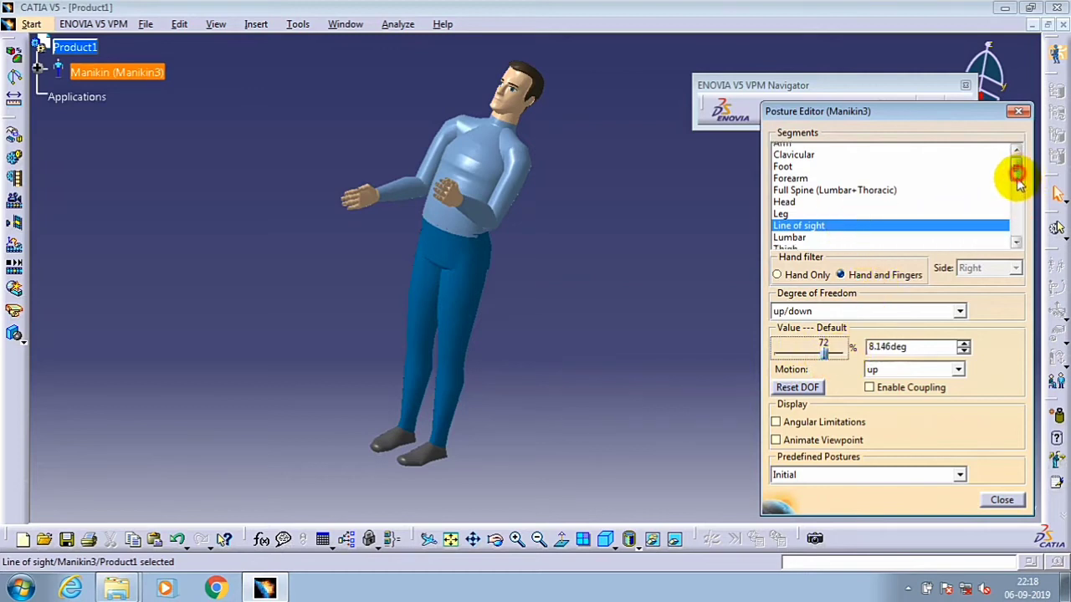
click(824, 195)
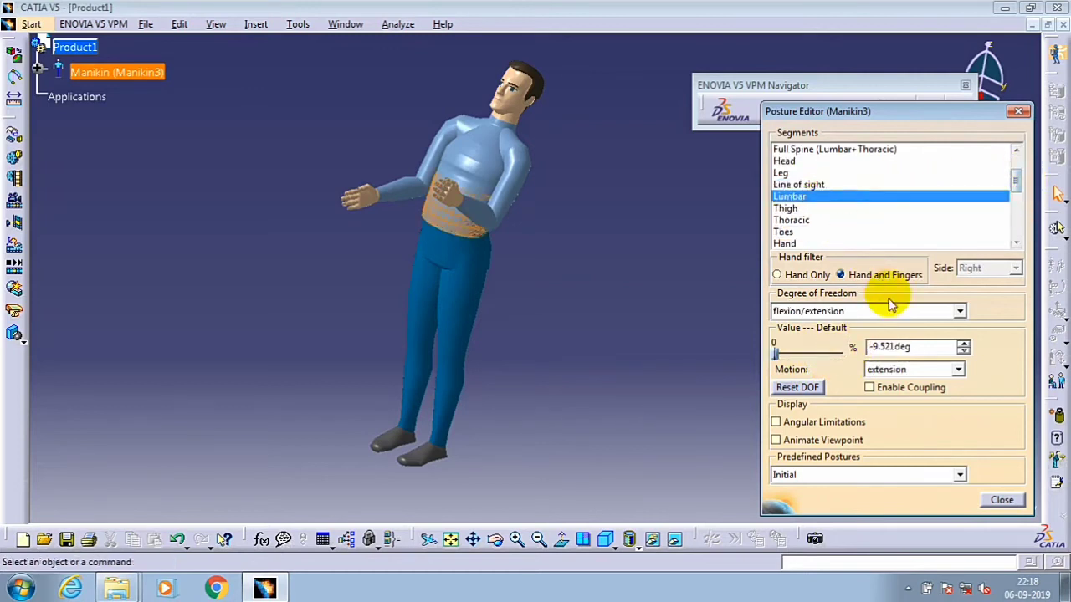
click(777, 354)
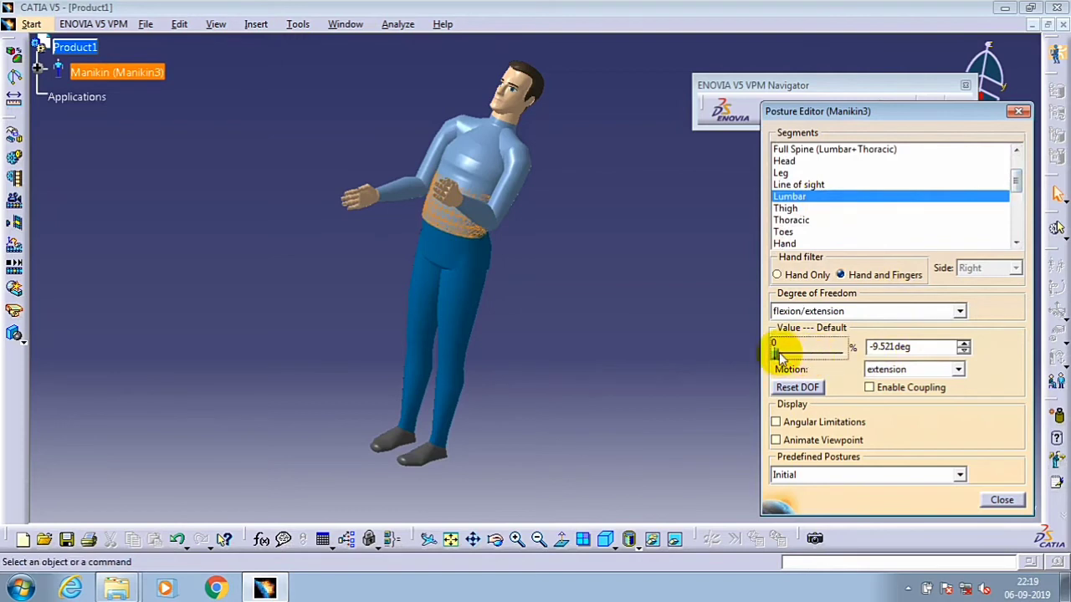
mouse_move(777, 354)
mouse_down()
mouse_move(806, 355)
mouse_move(797, 360)
mouse_up()
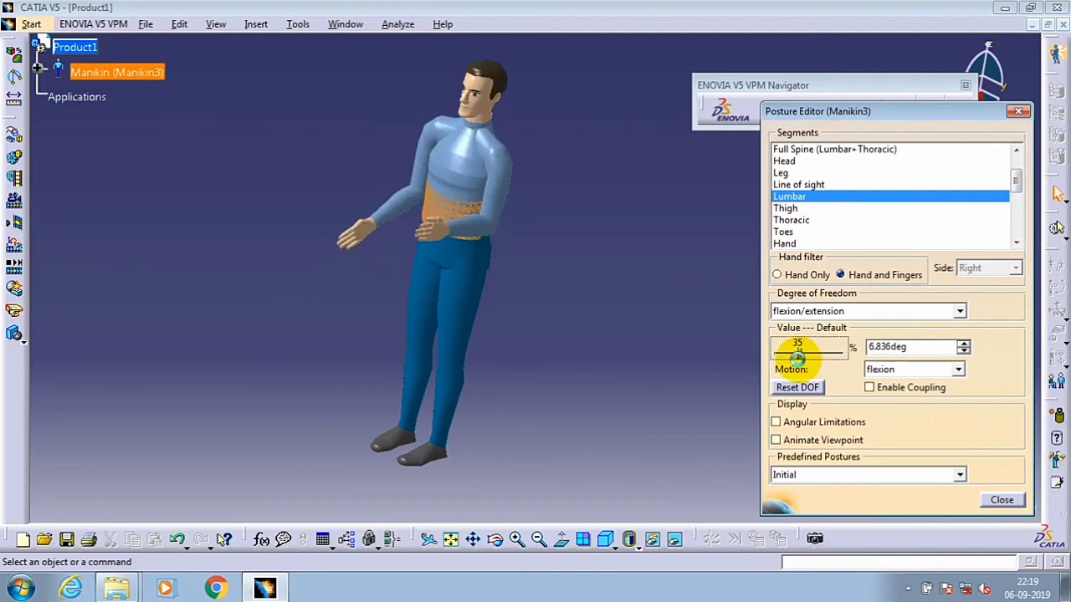
Raise the right thigh forward and set the thoracic to -10.16deg extension
click(785, 208)
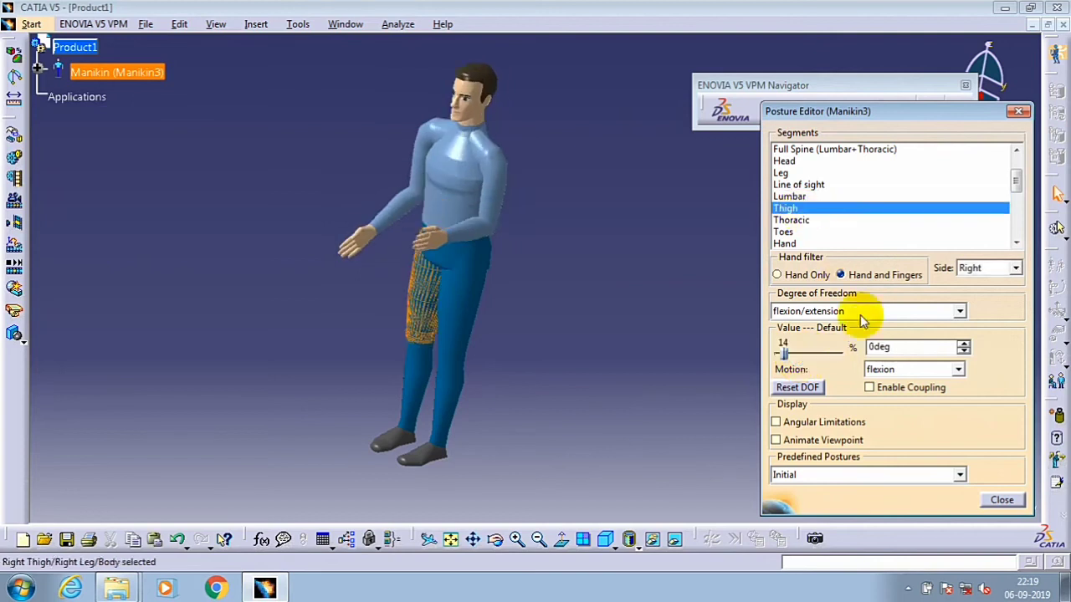
drag(805, 359, 805, 352)
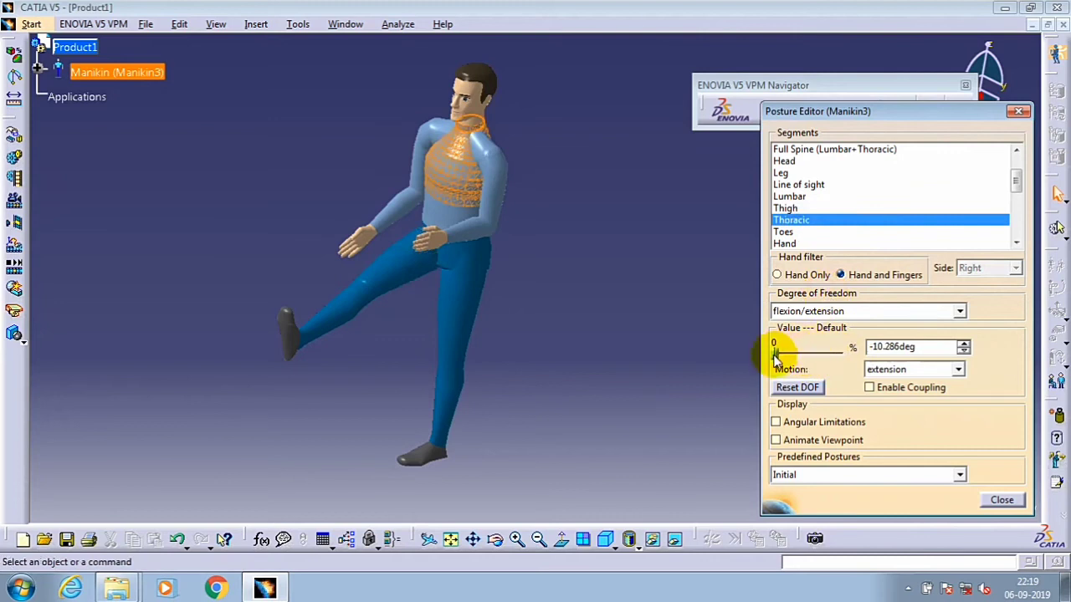
drag(776, 358, 760, 352)
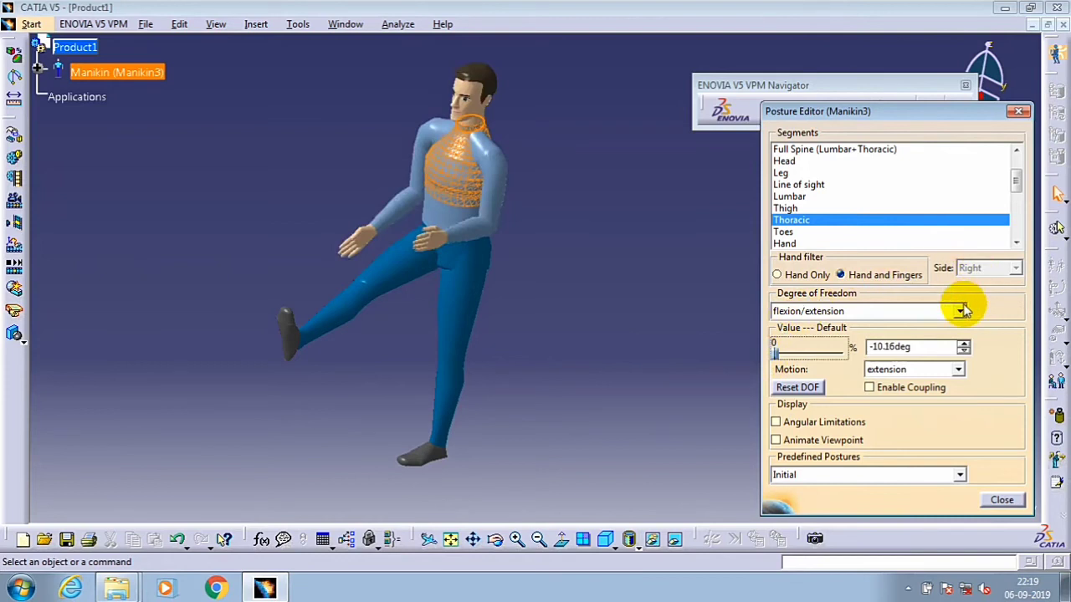
Flex the right toes to 30deg
click(803, 232)
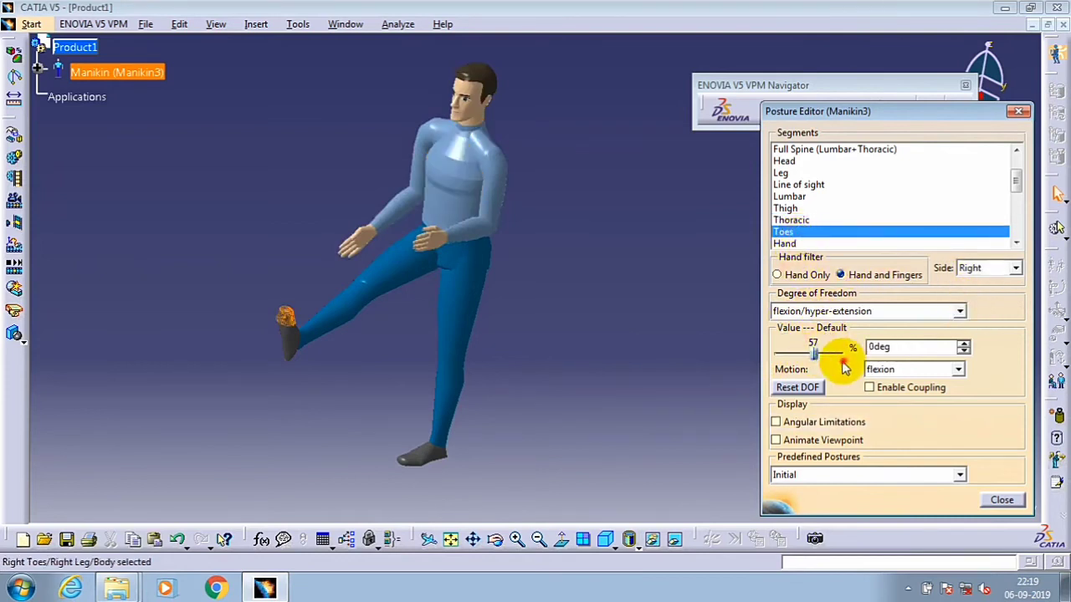
drag(814, 353, 842, 354)
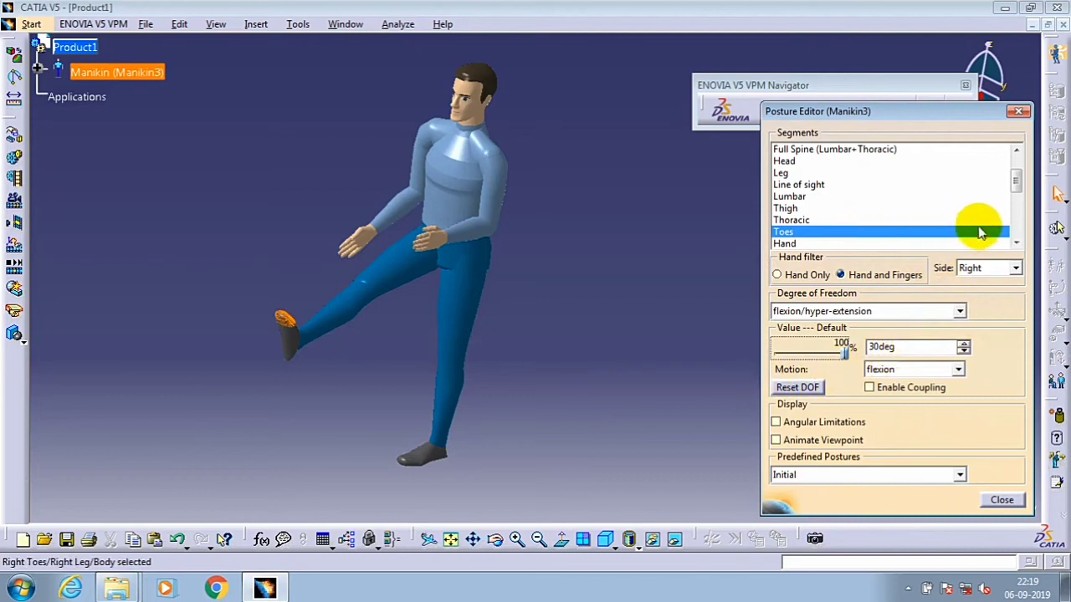
click(1014, 242)
Bend the right hand back at the wrist and flex the first thumb joint
click(841, 221)
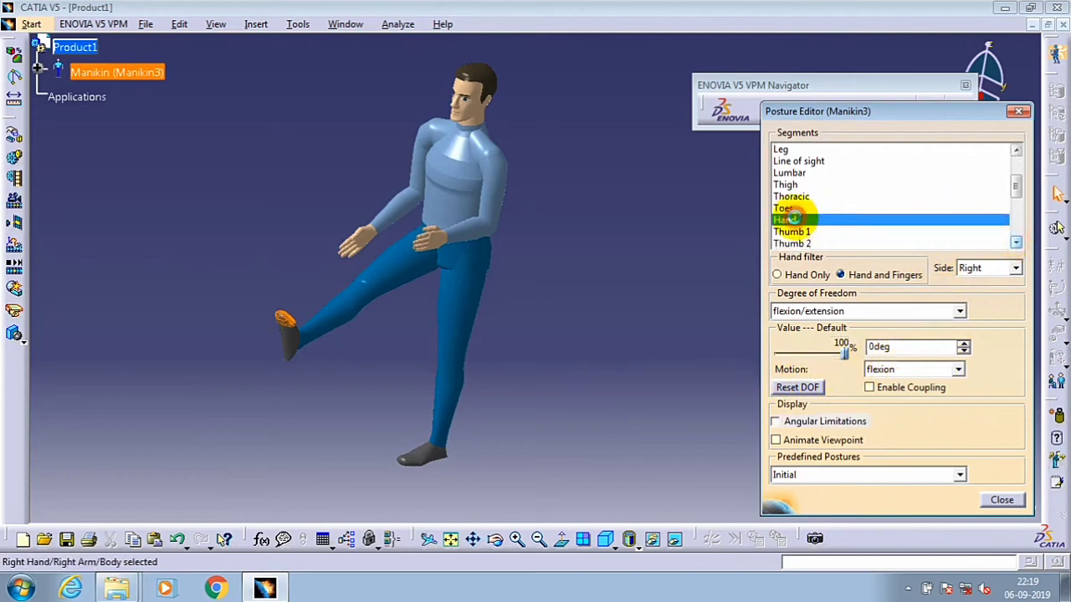
mouse_move(808, 353)
mouse_down()
mouse_move(770, 368)
mouse_move(882, 346)
mouse_move(794, 385)
mouse_move(825, 384)
mouse_move(799, 385)
mouse_up()
click(825, 357)
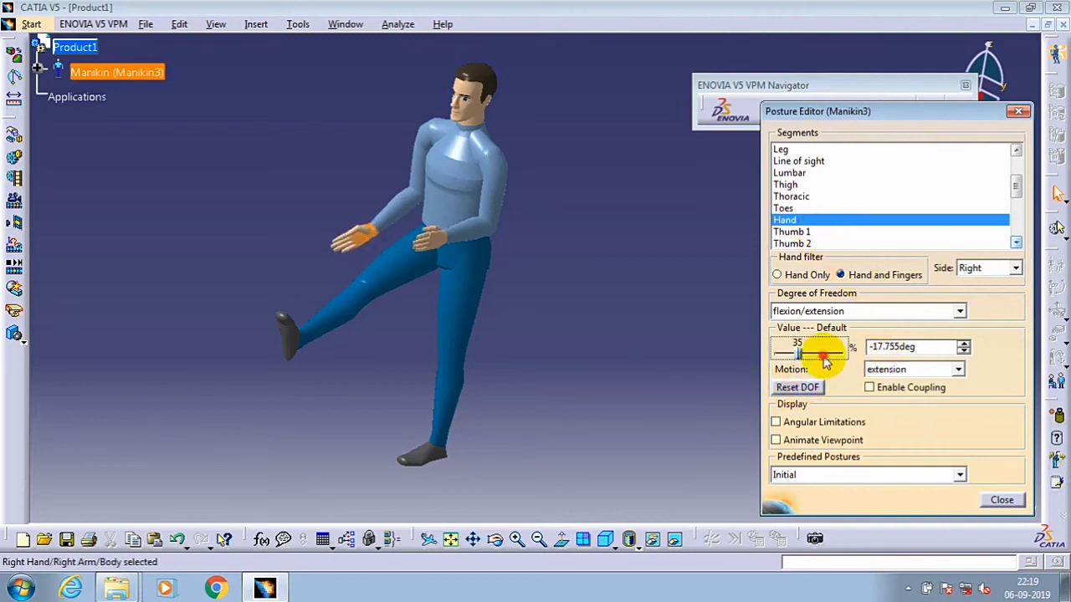
key(Down)
mouse_move(819, 352)
mouse_down()
mouse_move(806, 351)
mouse_move(852, 355)
mouse_move(789, 354)
mouse_move(735, 375)
mouse_move(789, 369)
mouse_move(824, 331)
mouse_up()
Extend the second and third thumb joints, then flex Index 1 to 82.586deg
click(802, 242)
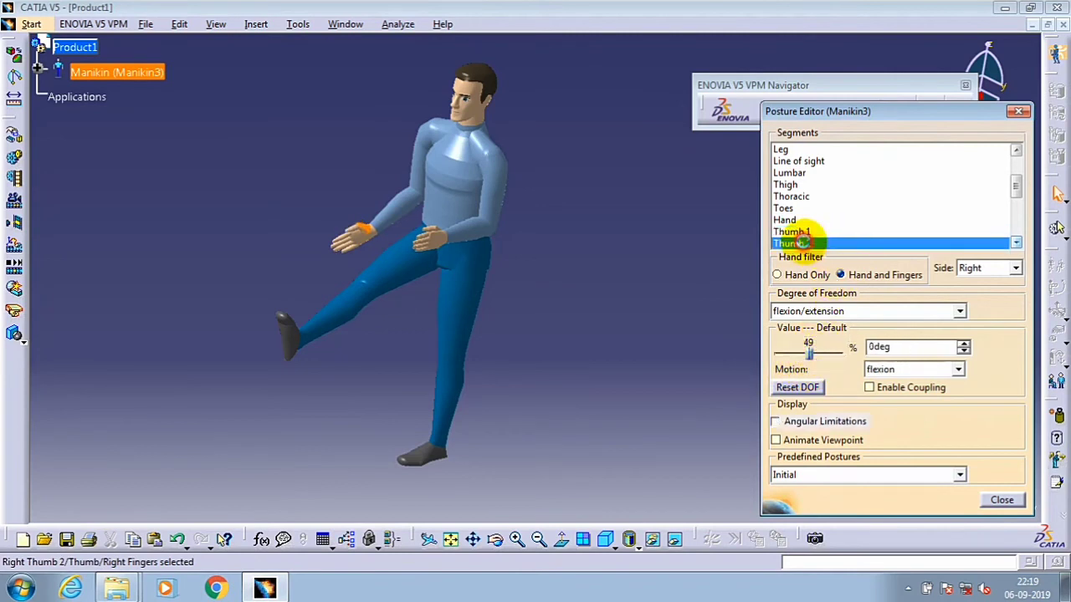
mouse_move(808, 353)
mouse_down()
mouse_move(729, 365)
mouse_move(789, 346)
mouse_up()
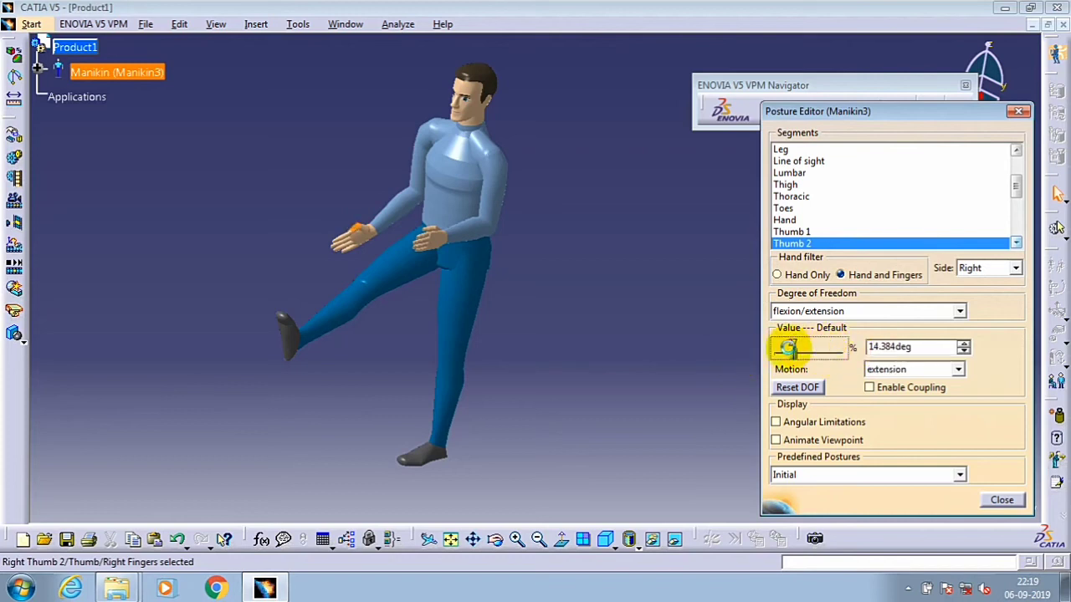
drag(1014, 181, 1014, 203)
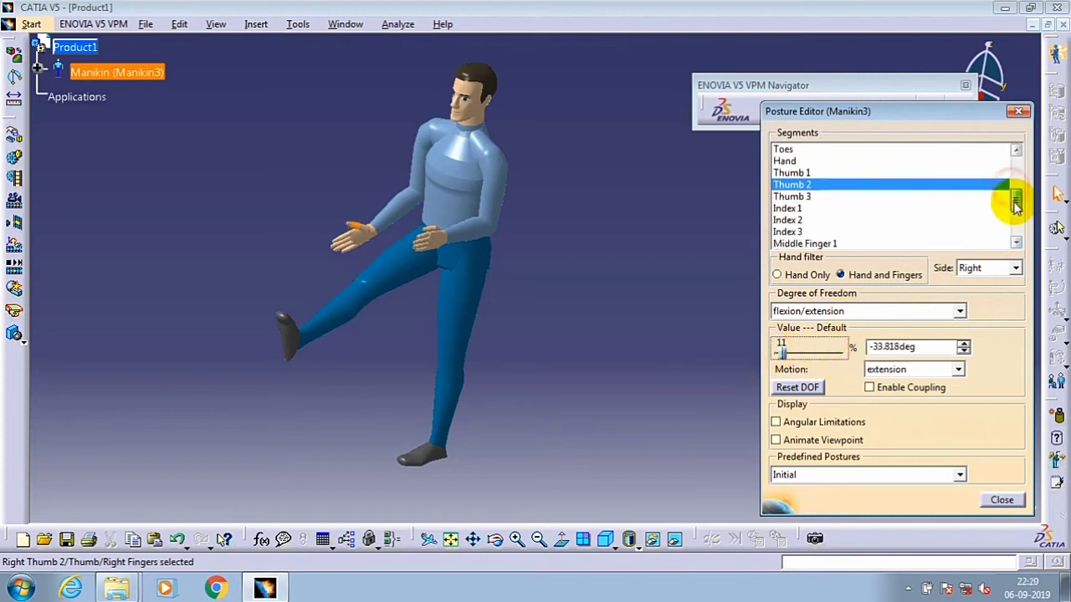
click(794, 195)
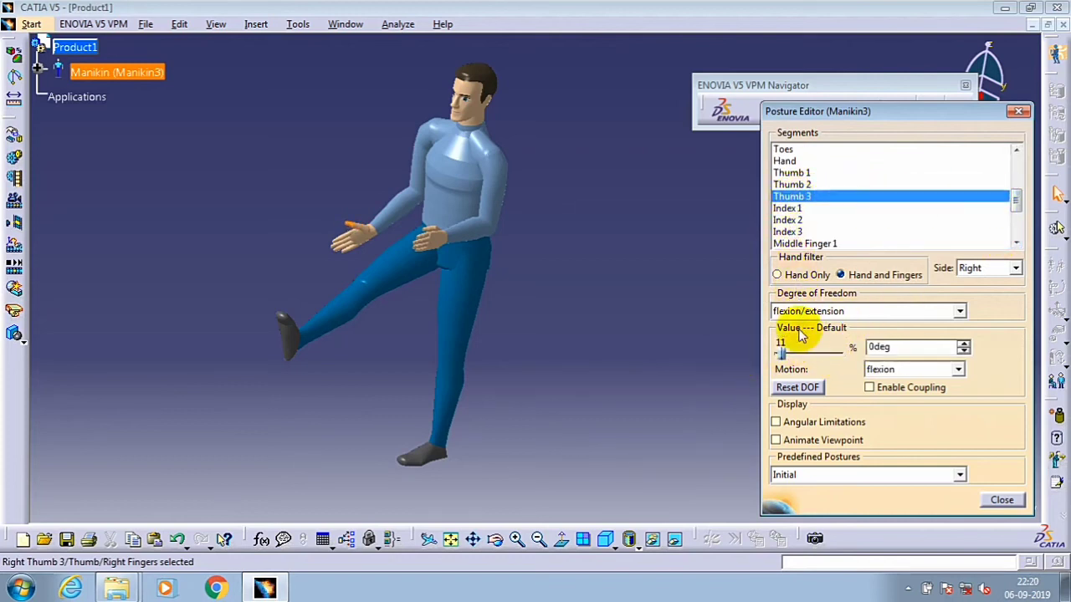
drag(808, 349, 736, 358)
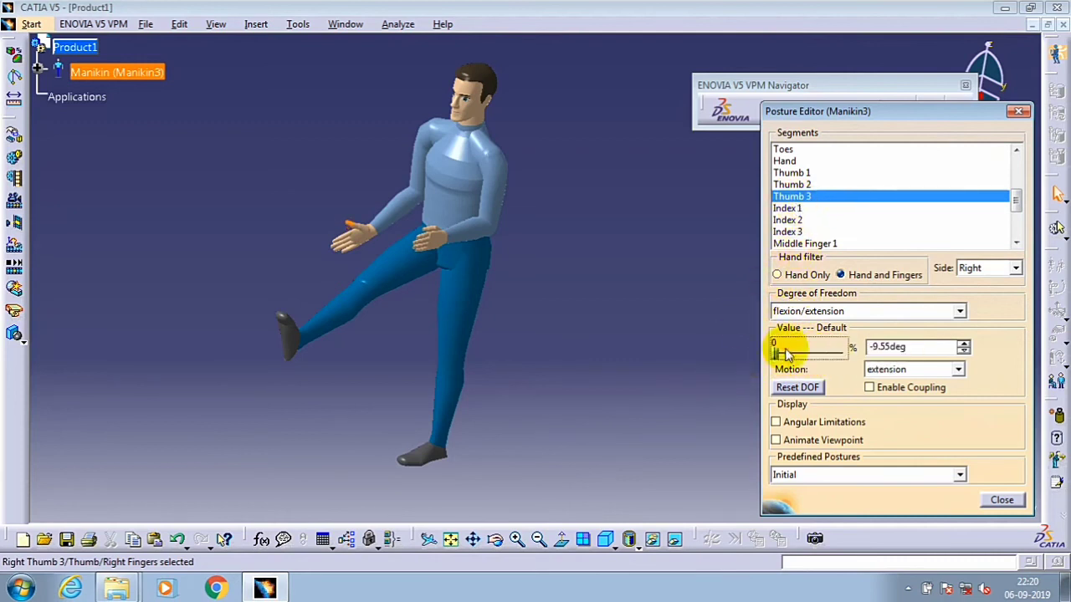
mouse_move(787, 351)
mouse_down()
mouse_move(849, 351)
mouse_move(777, 349)
mouse_up()
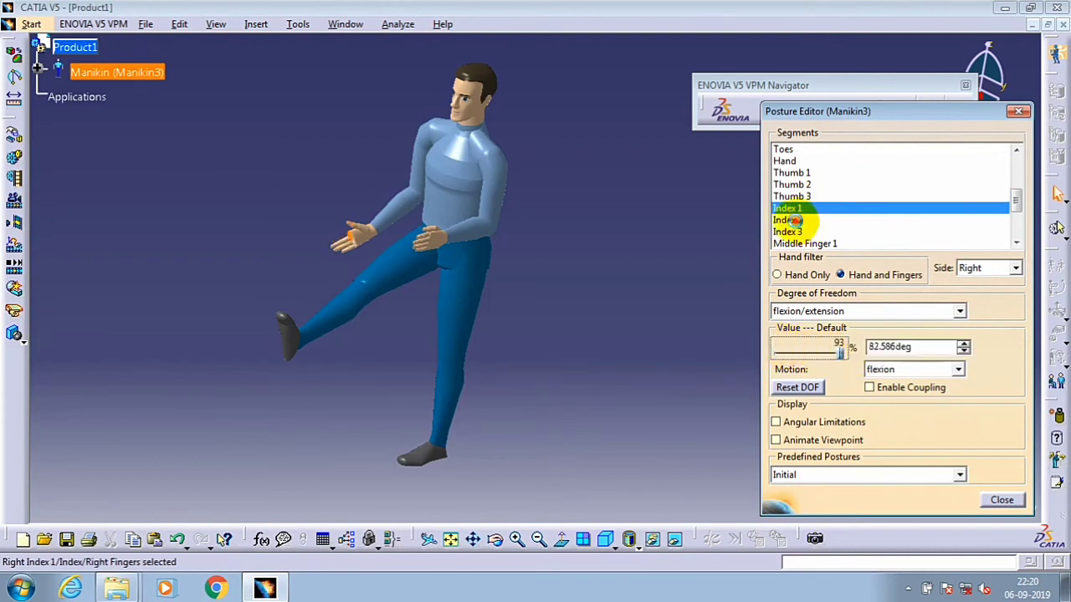
Flex the third right index finger joint fully to 80deg
click(786, 219)
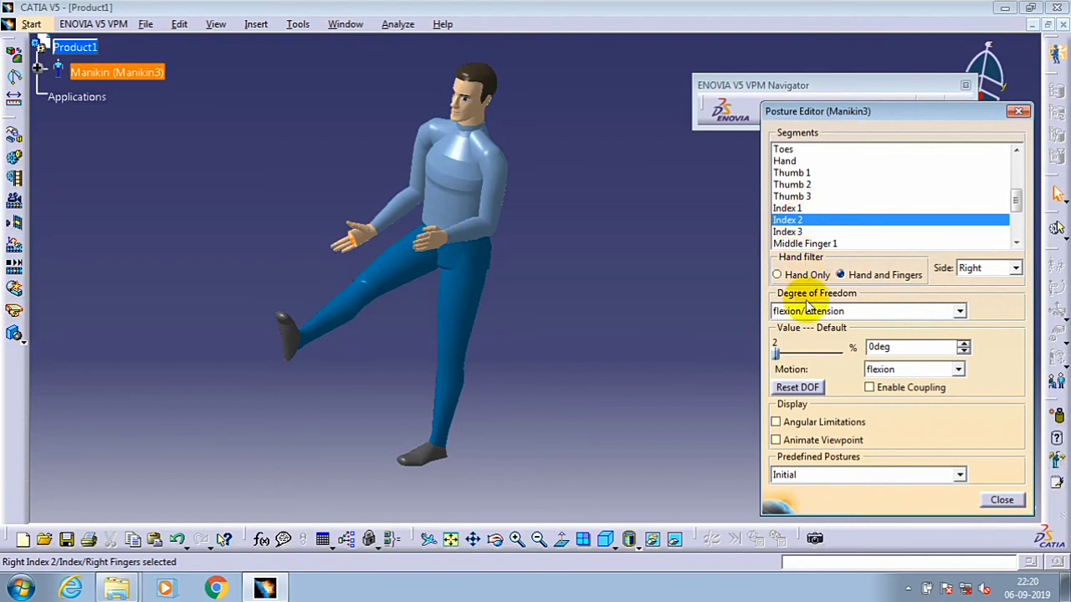
click(788, 232)
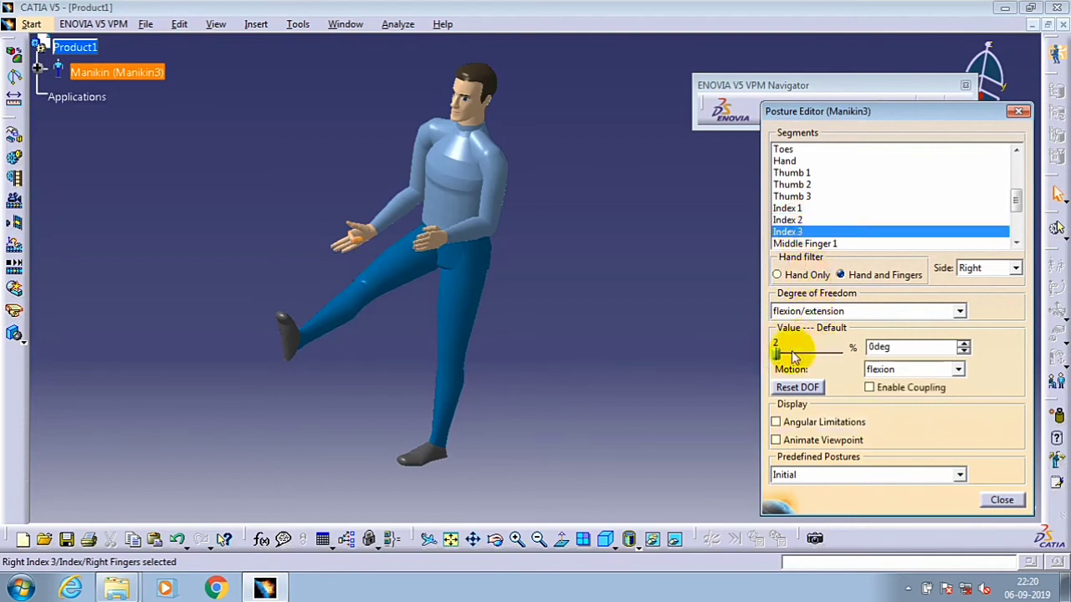
click(845, 348)
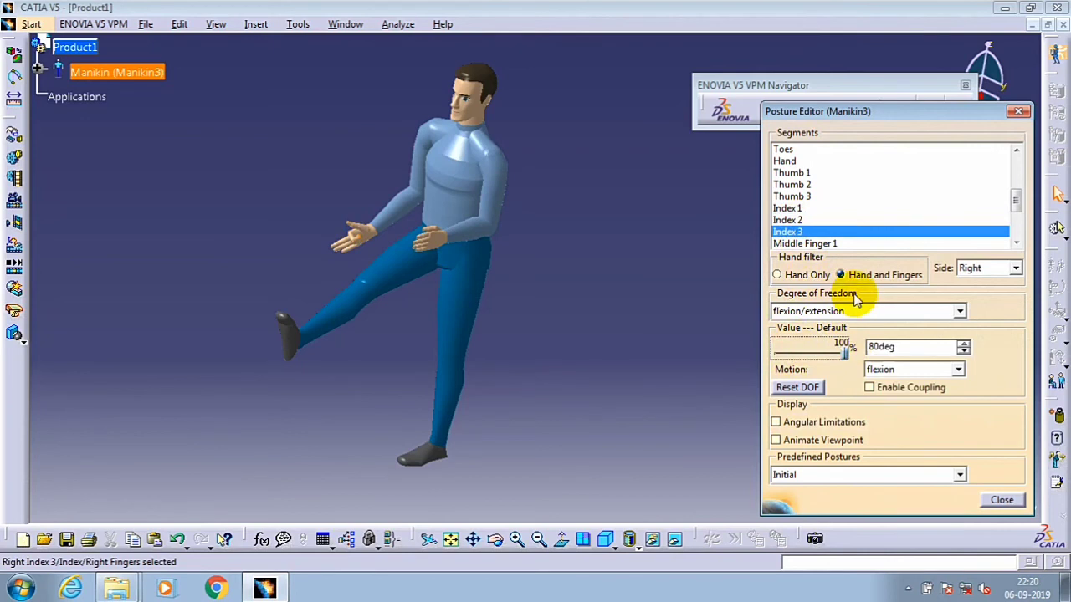
Flex right middle finger joints 1 through 3, the third fully to 80deg
click(805, 244)
drag(1015, 198, 1016, 210)
click(786, 353)
drag(786, 353, 837, 351)
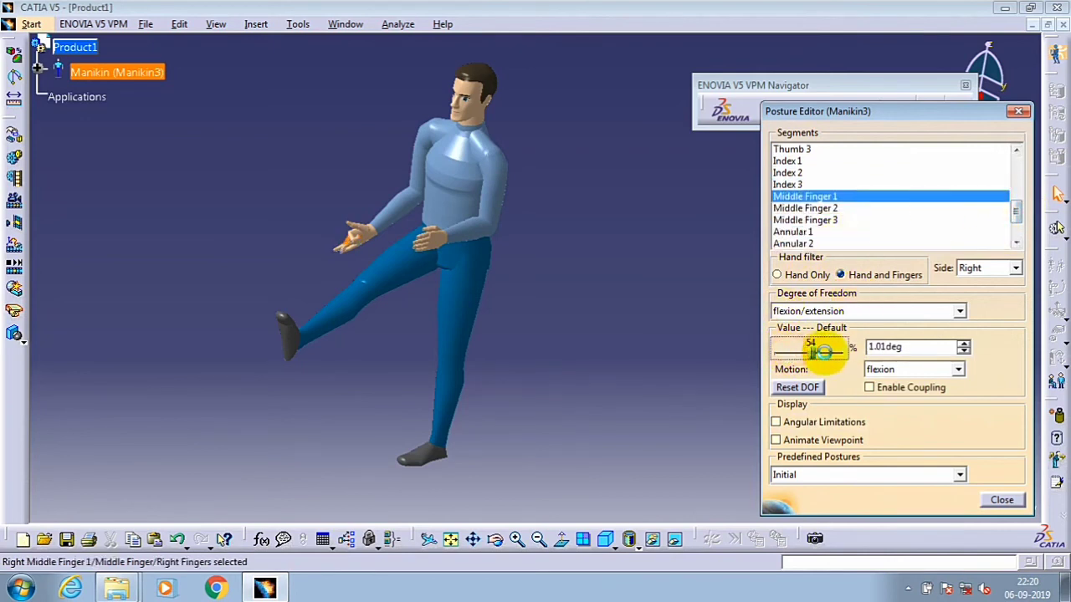
click(827, 207)
drag(786, 353, 836, 351)
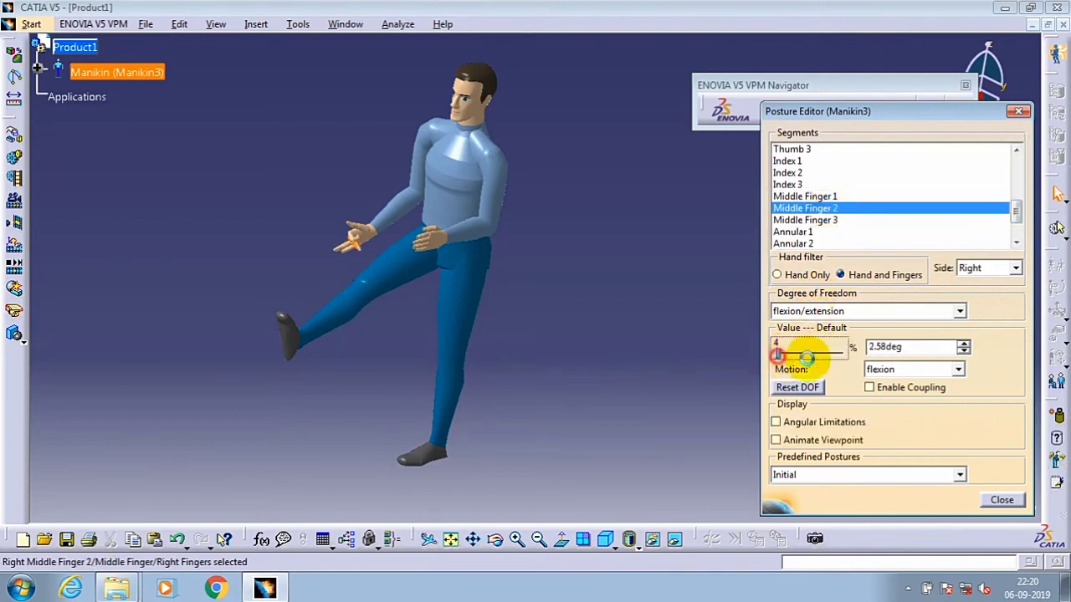
click(817, 219)
drag(778, 353, 843, 351)
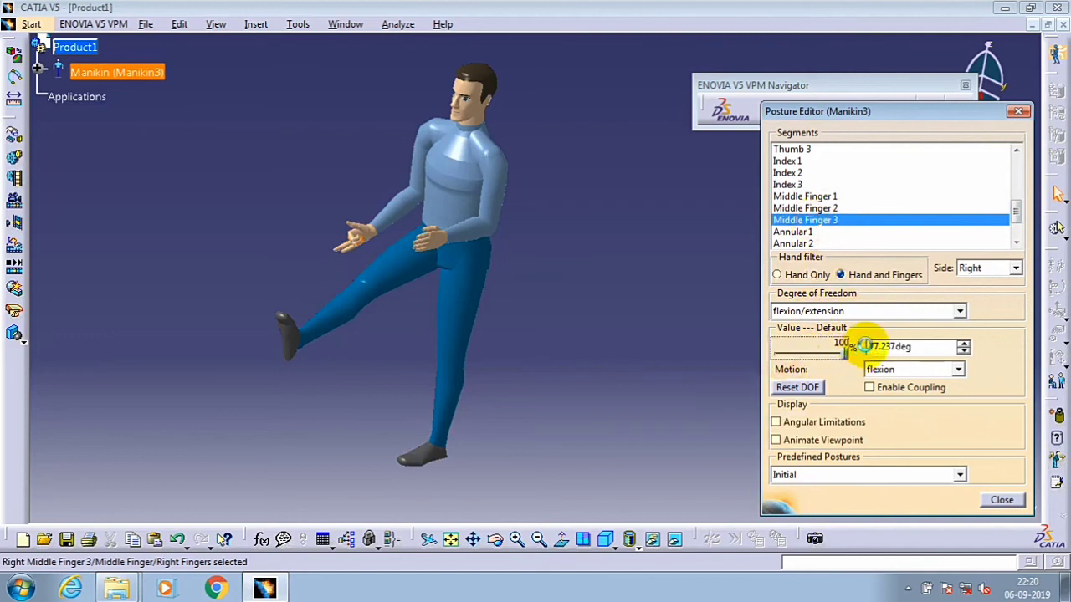
Flex ring finger joints Annular 2 and 3 to 80deg, then select the Auricular joints
click(799, 232)
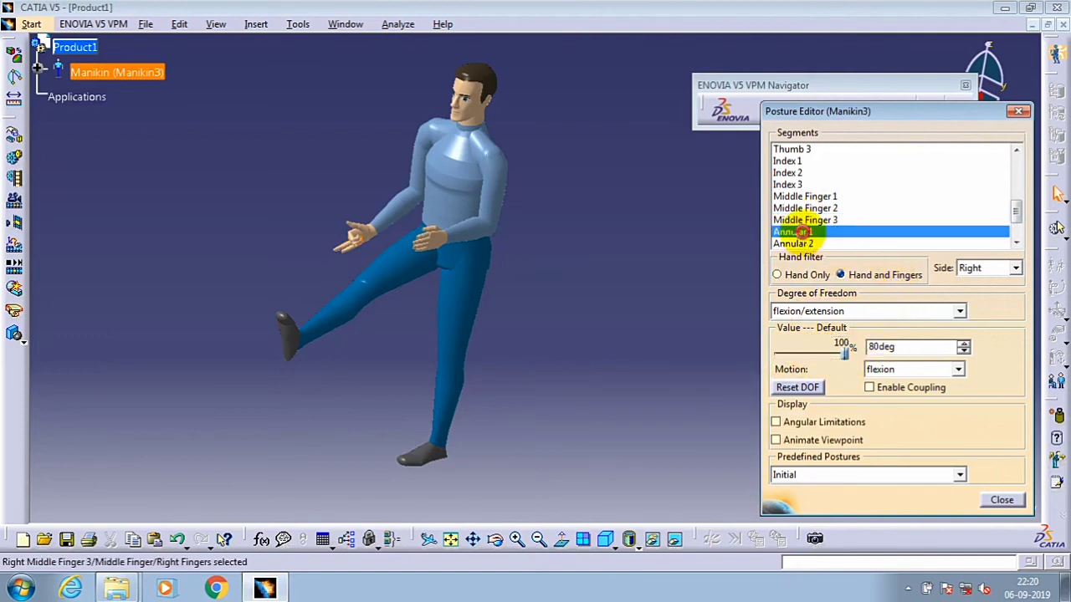
click(804, 244)
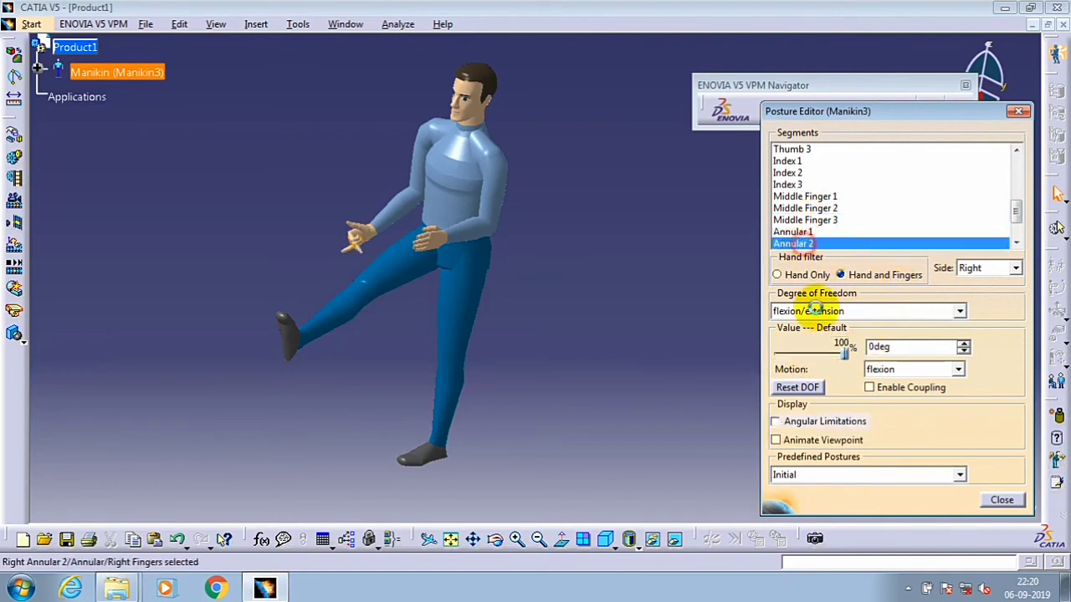
drag(776, 357, 846, 352)
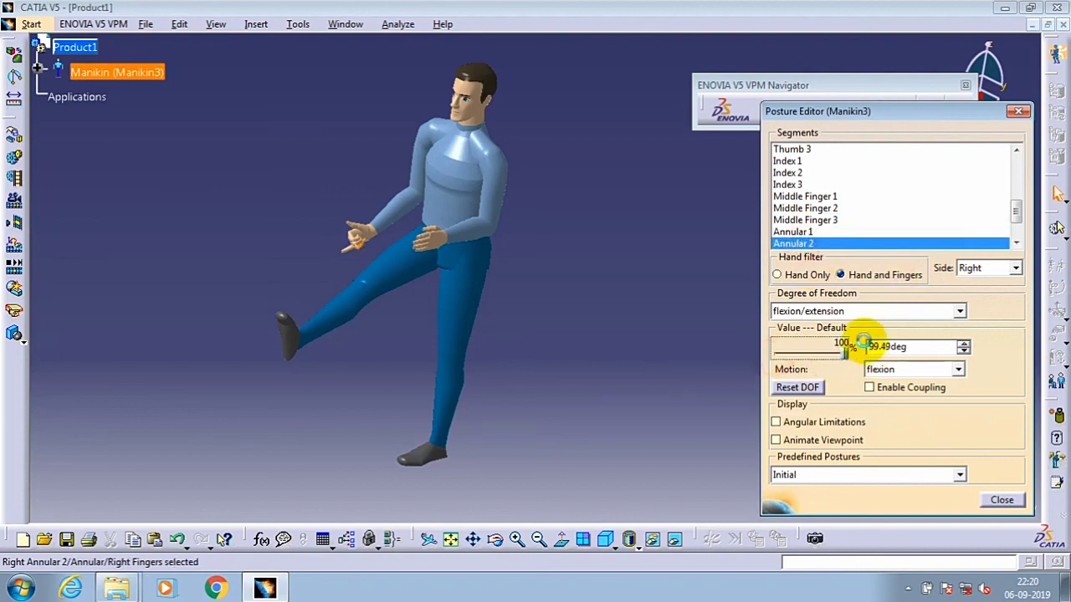
click(1016, 236)
click(793, 208)
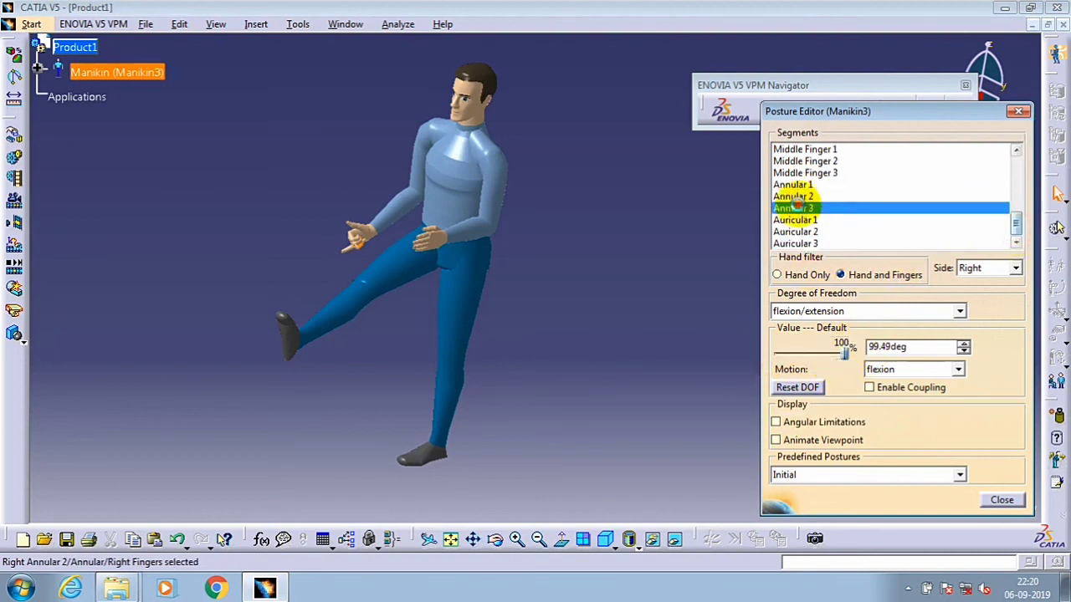
drag(776, 356, 843, 349)
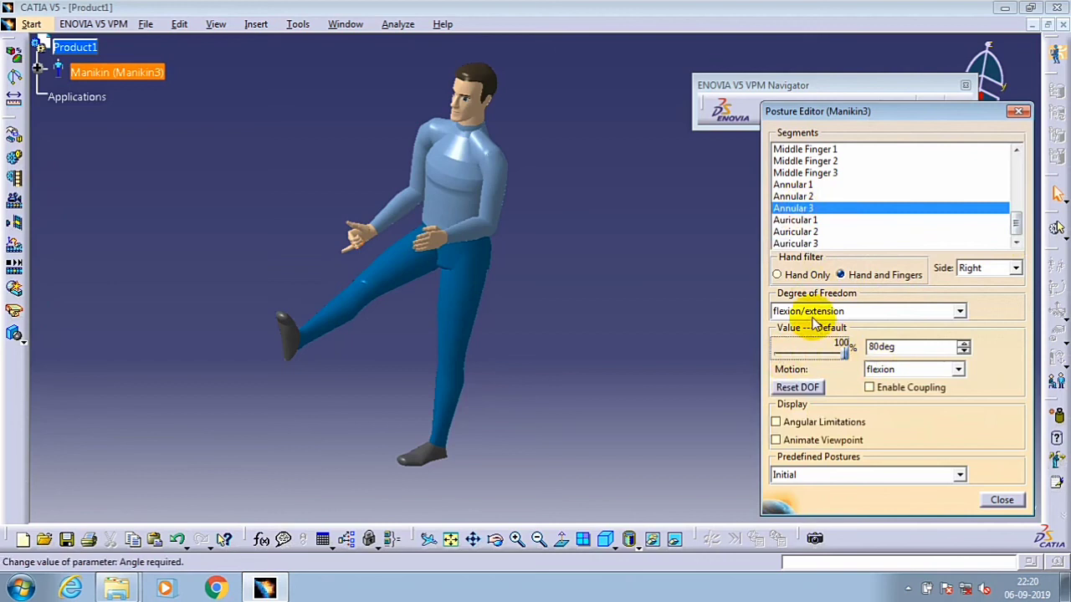
key(Down)
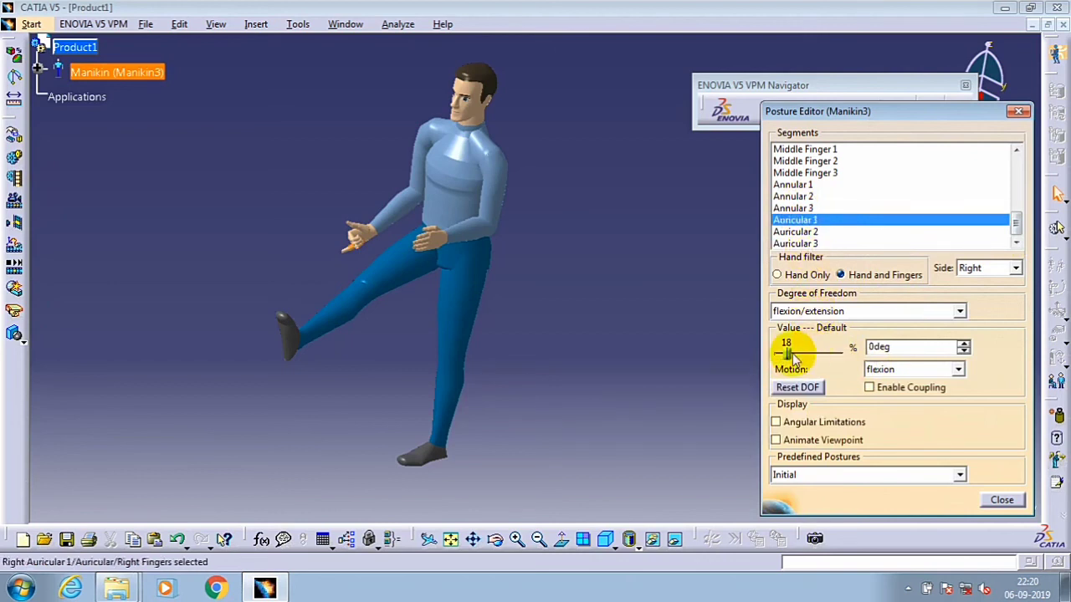
click(814, 234)
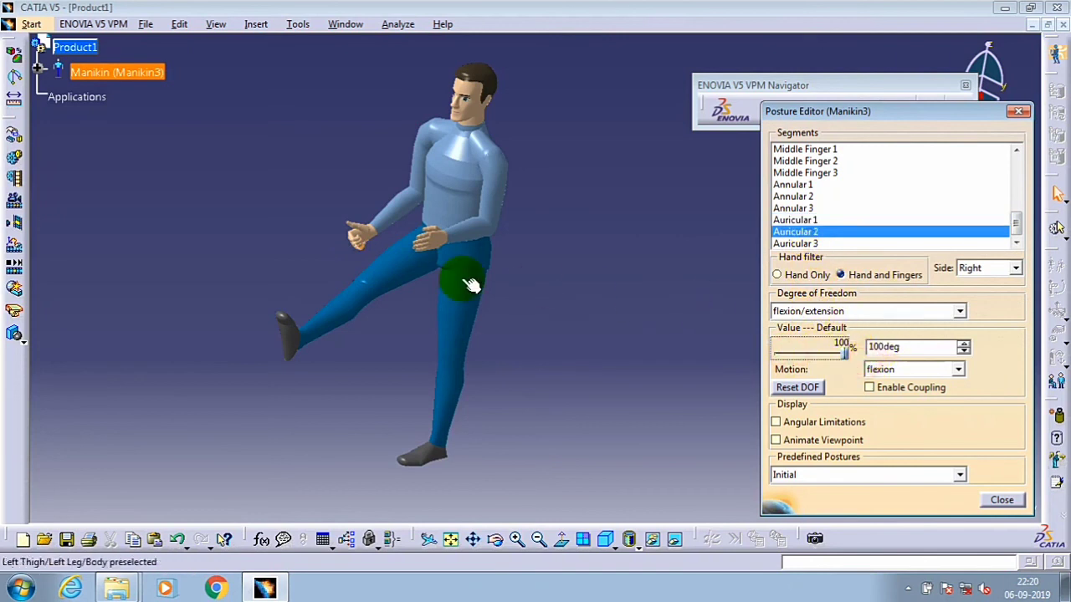
Zoom in on Manikin3's clenched right hand and raised leg, then scroll the Segments list up
mouse_move(408, 297)
middle_down()
mouse_move(390, 276)
mouse_move(387, 310)
middle_up()
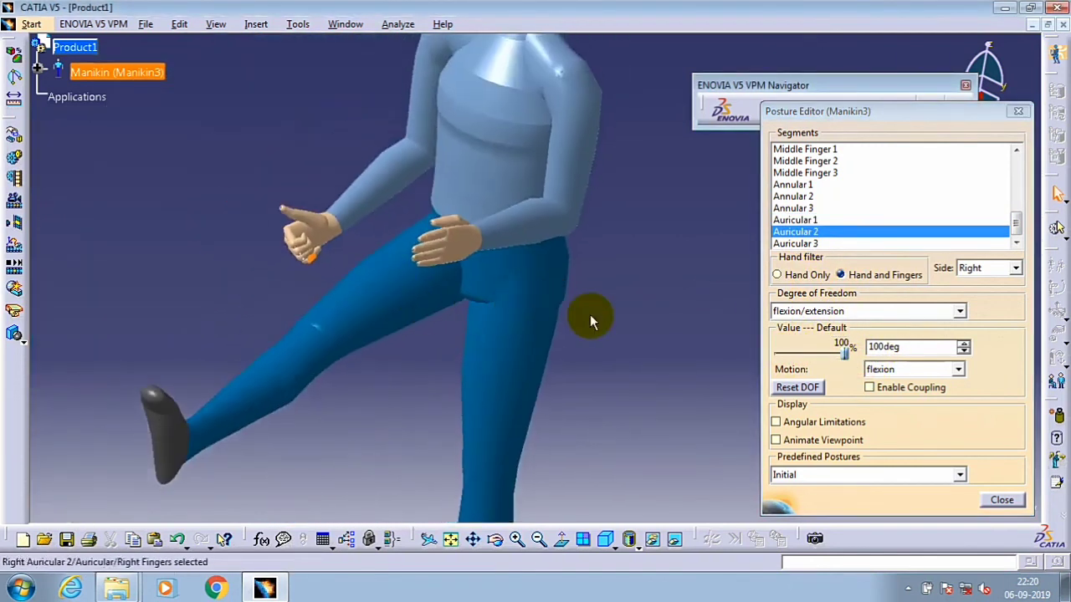
click(632, 314)
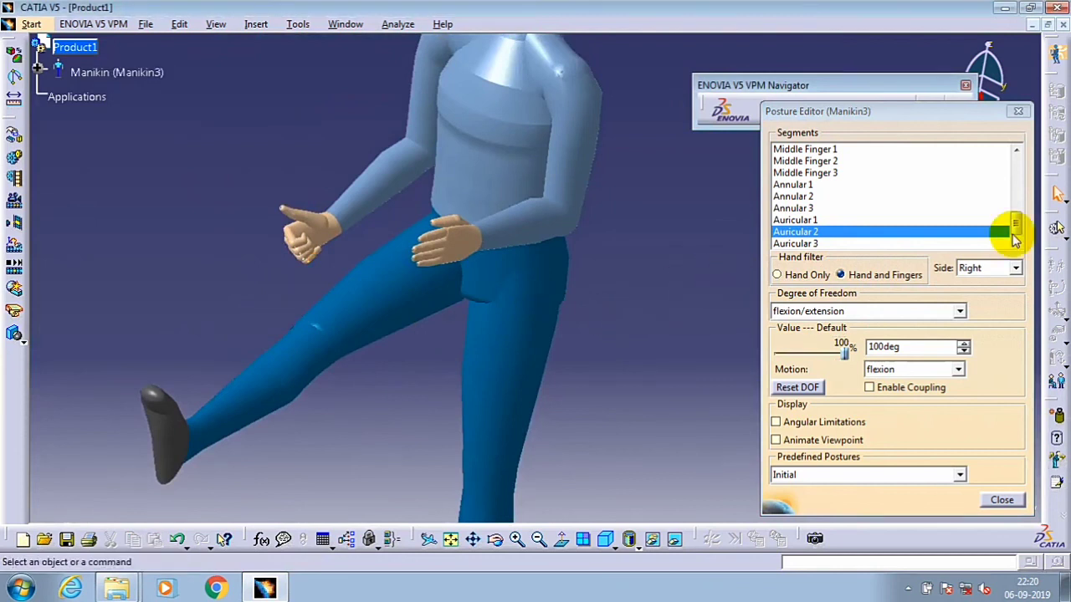
drag(1015, 240, 1016, 191)
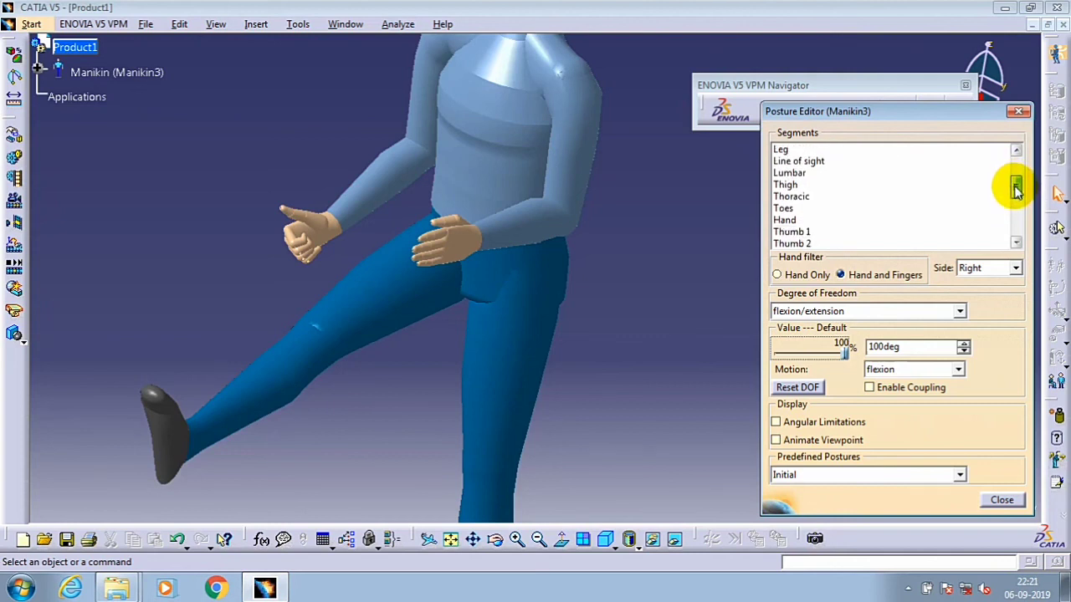
Bend Manikin3's right wrist back to -19.435° extension, then select the right thigh segment
click(979, 219)
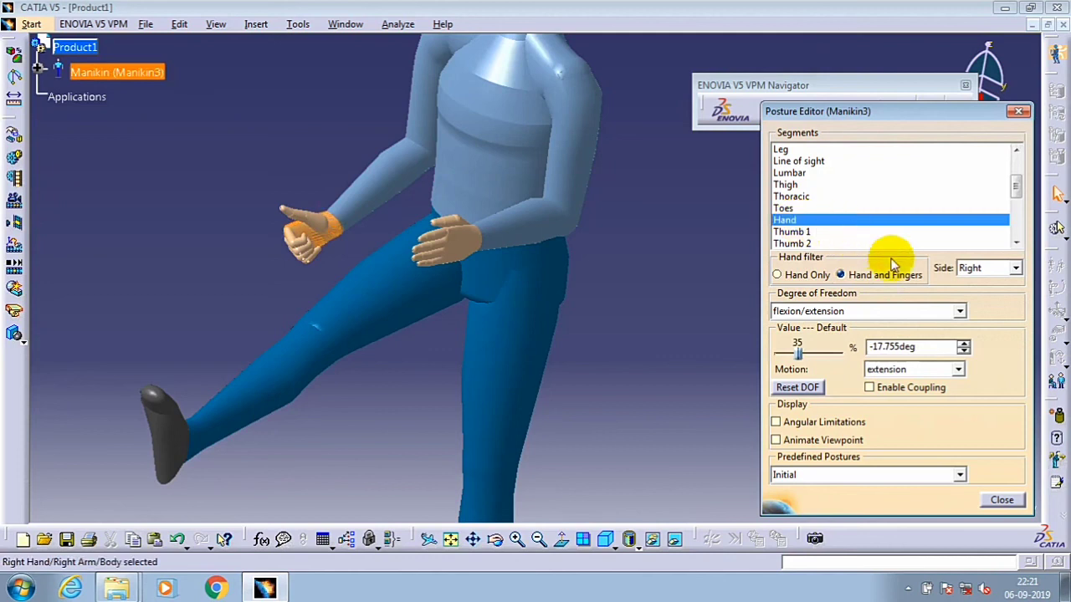
mouse_move(802, 351)
mouse_down()
mouse_move(823, 352)
mouse_move(760, 342)
mouse_move(829, 342)
mouse_move(773, 335)
mouse_up()
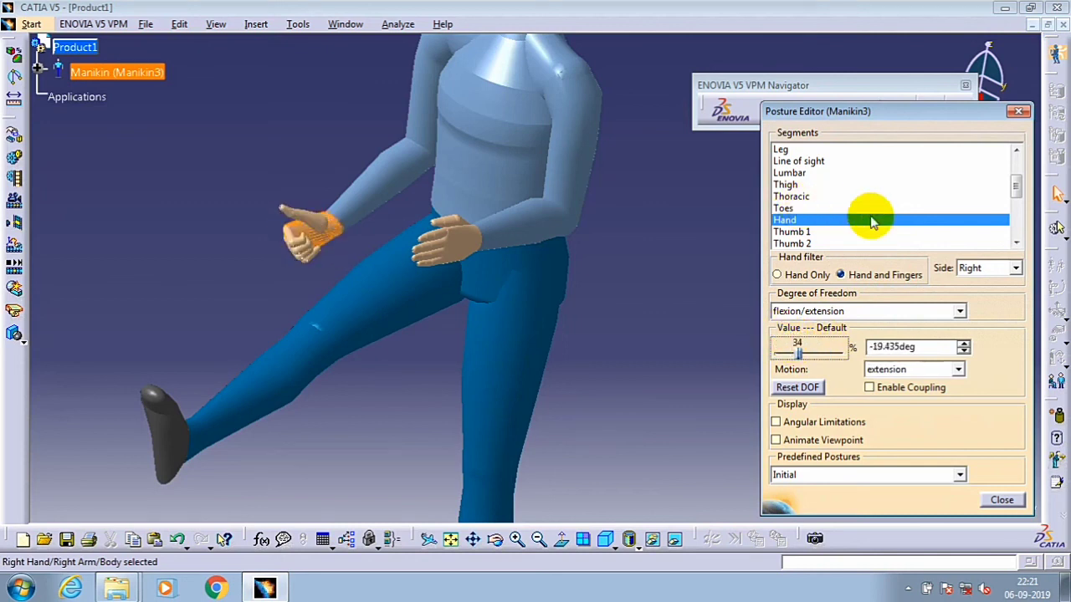
click(1013, 192)
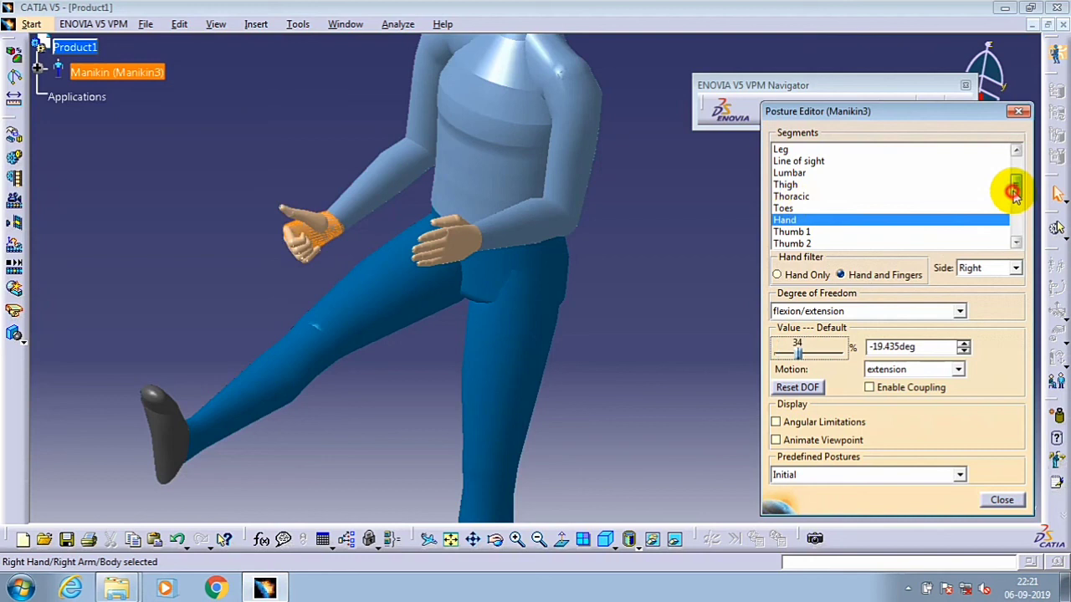
scroll(806, 213, up, 1)
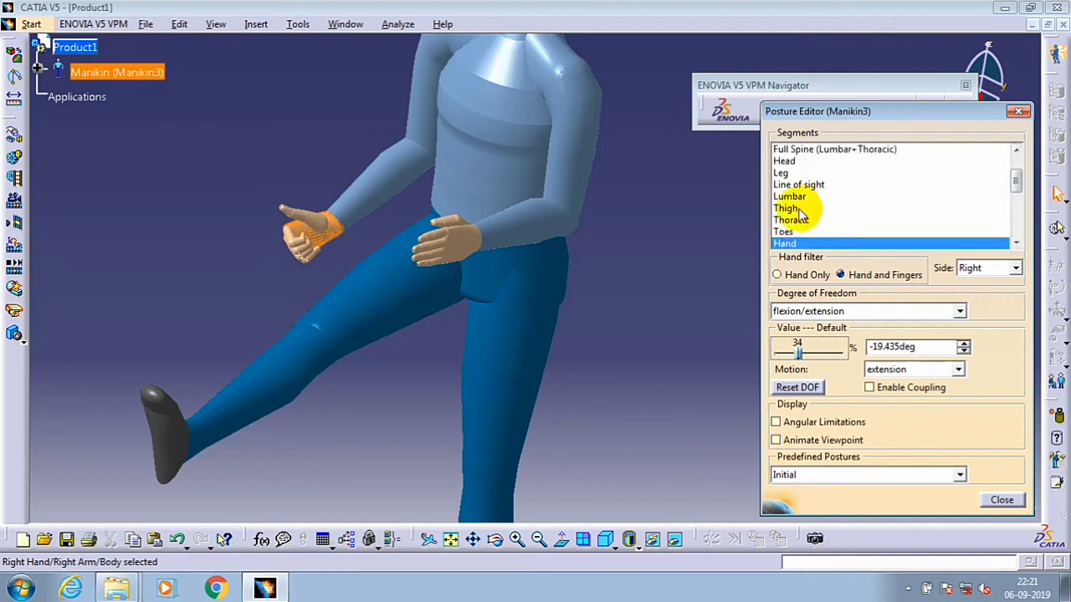
click(789, 208)
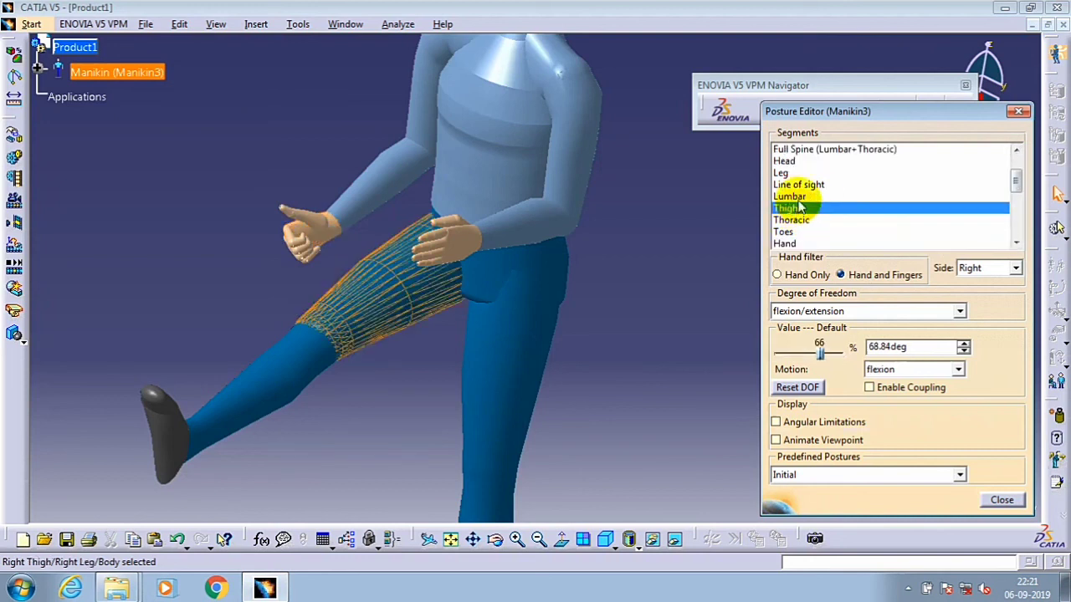